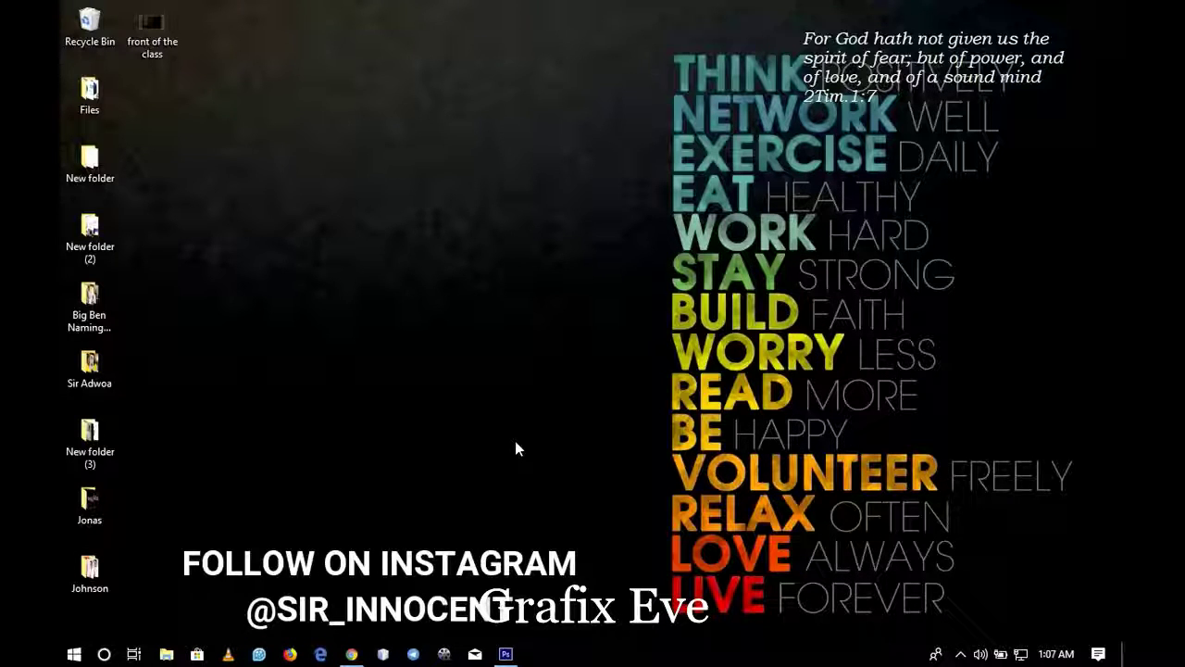
# Bring up the poster, select its Akrobat Black 394.25 pt FREE FONT DOWNLOAD text, and commit it unchanged
pyautogui.click(506, 654)
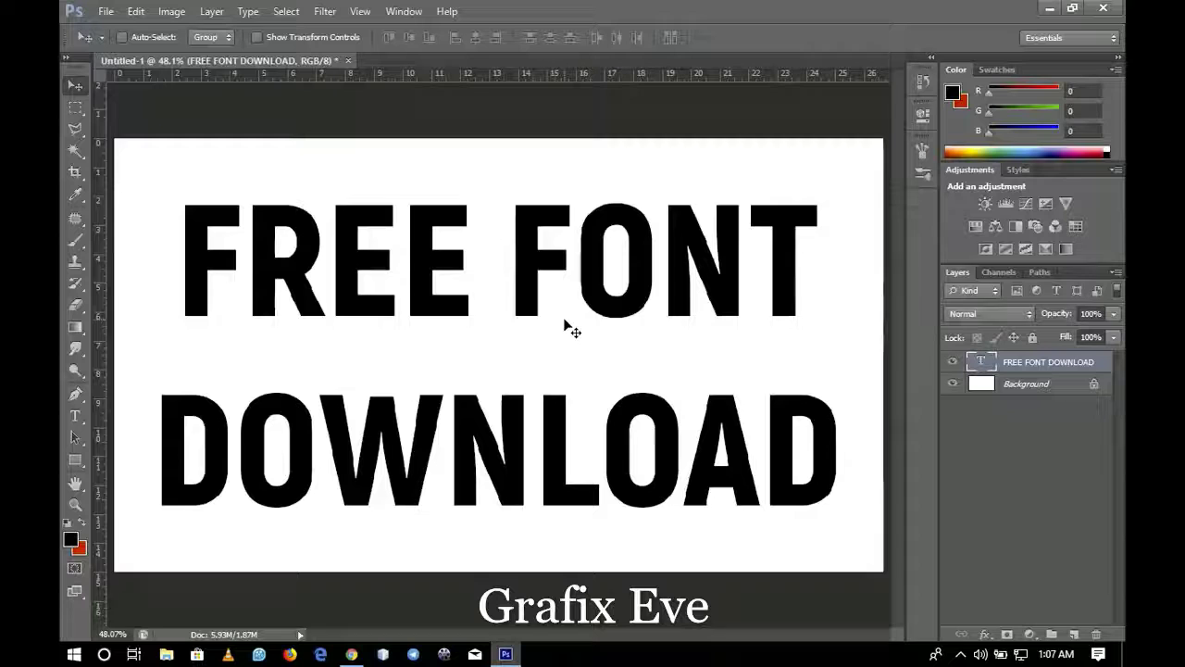
pyautogui.click(75, 416)
pyautogui.click(330, 259)
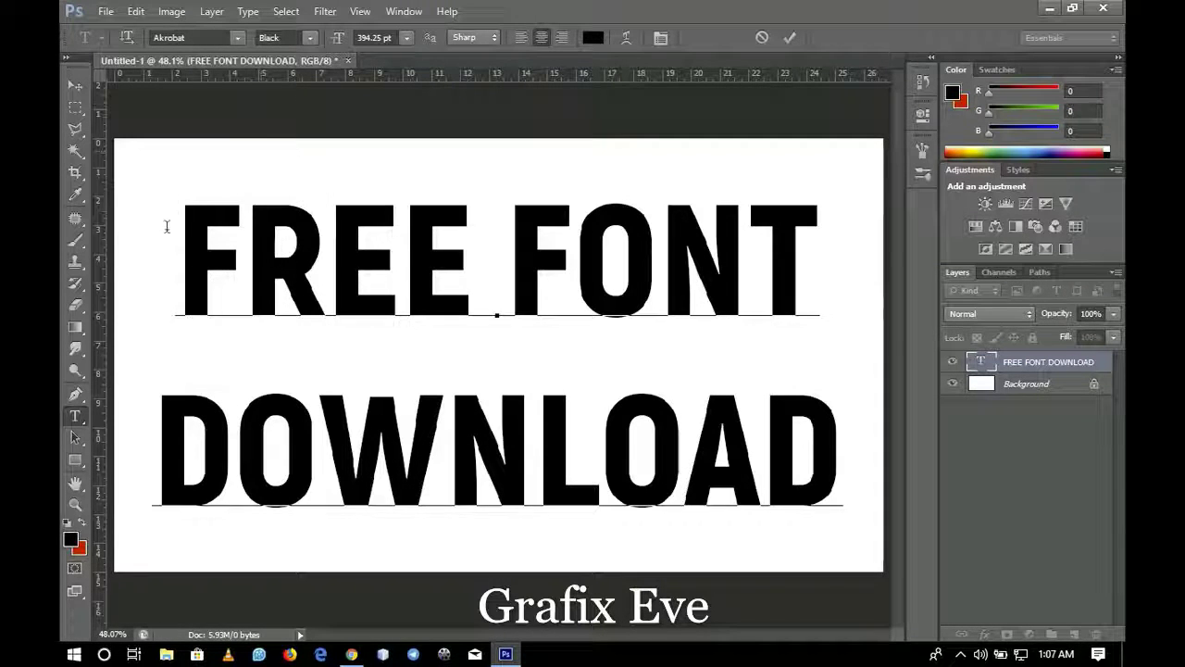
pyautogui.moveTo(167, 226); pyautogui.dragTo(738, 398)
pyautogui.click(739, 398)
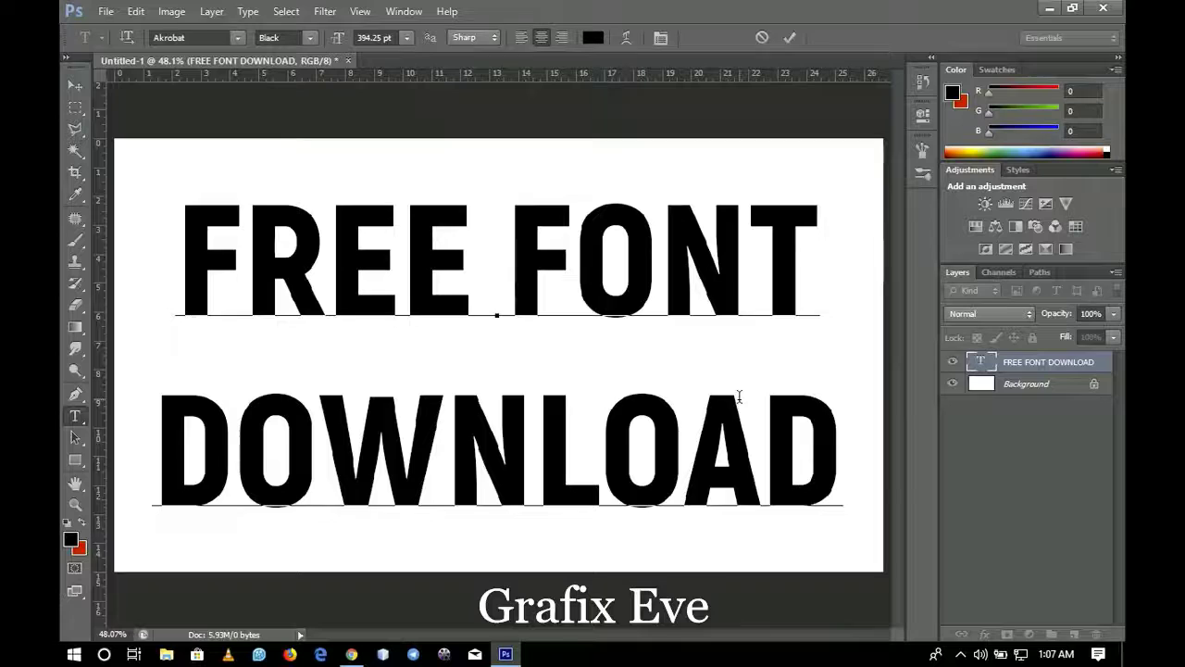
pyautogui.click(790, 37)
pyautogui.click(66, 85)
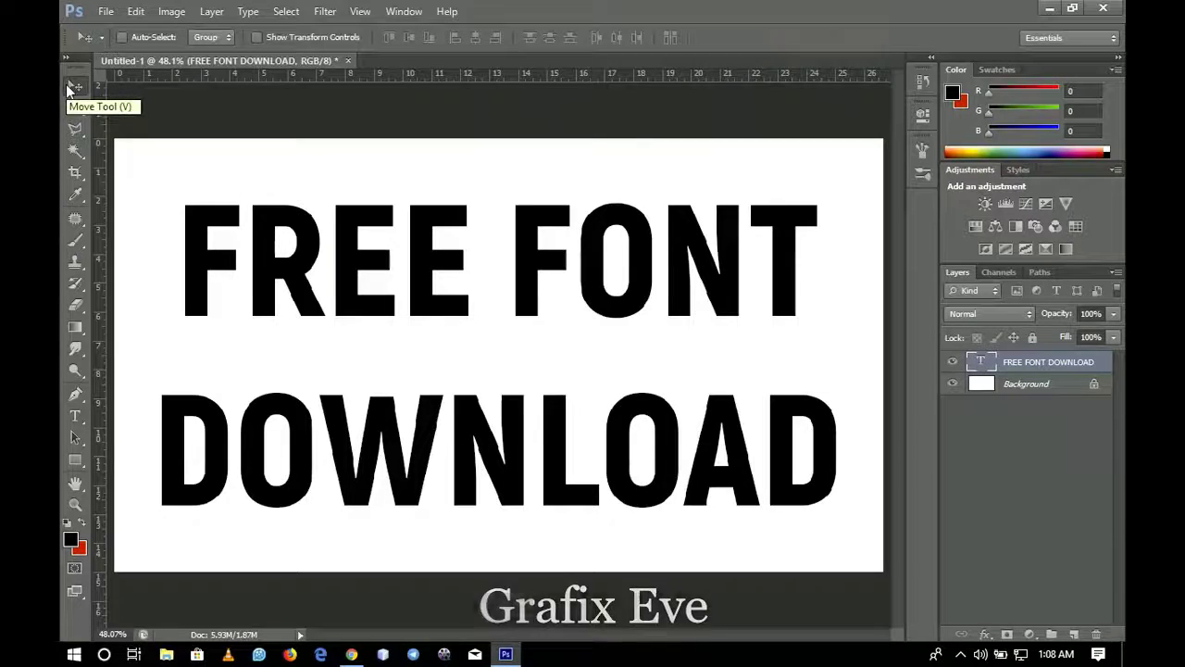
# Minimize Photoshop and bring the Google Chrome window up on screen
pyautogui.click(1046, 9)
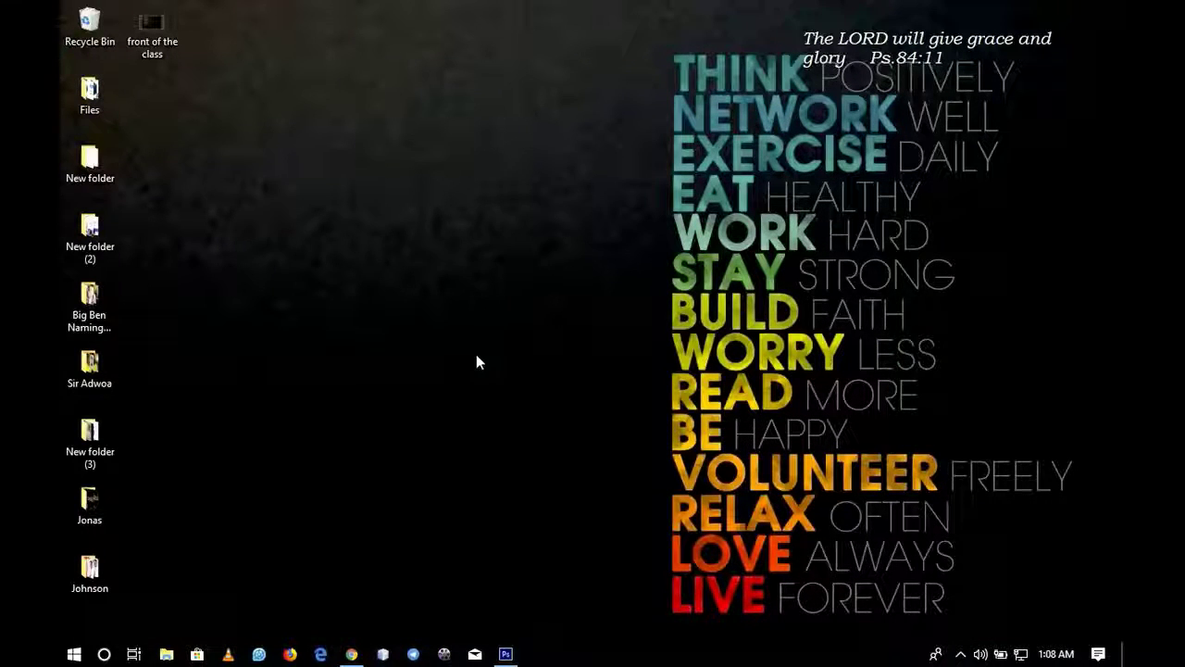
pyautogui.click(352, 653)
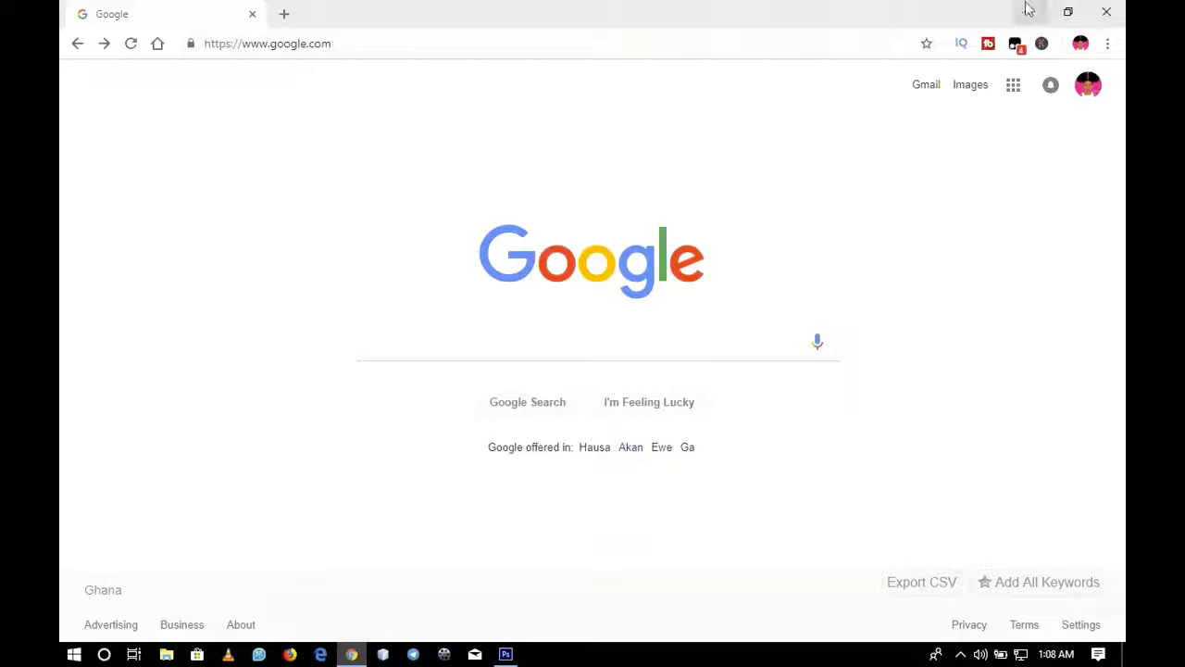
pyautogui.click(1026, 9)
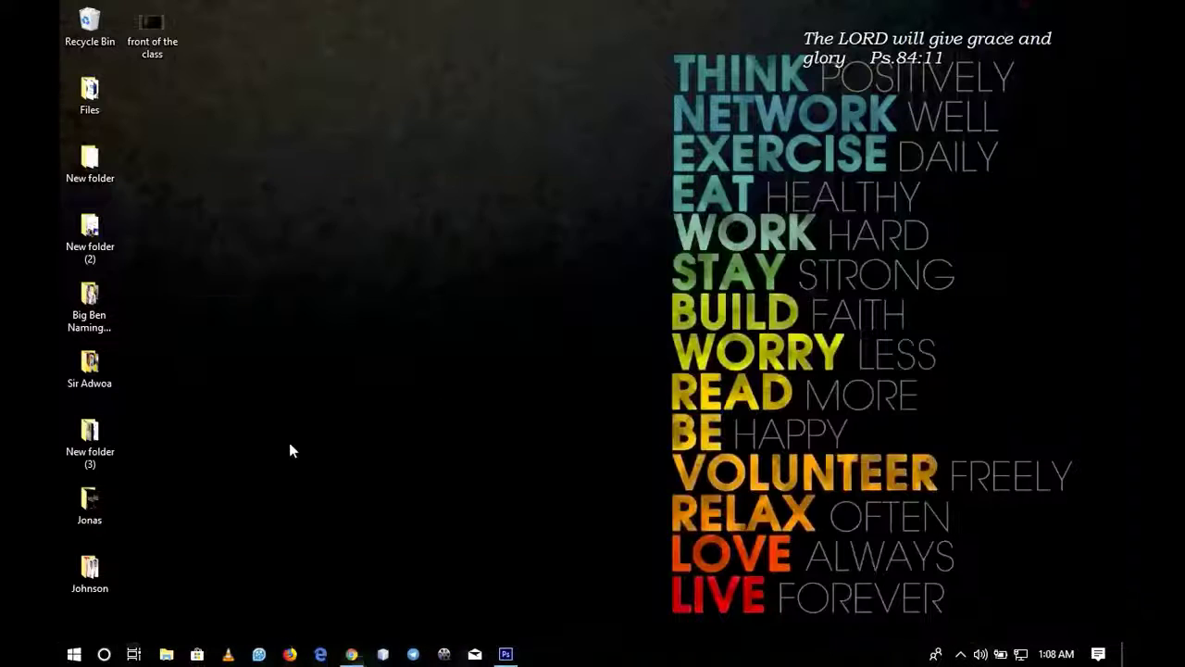
pyautogui.click(352, 654)
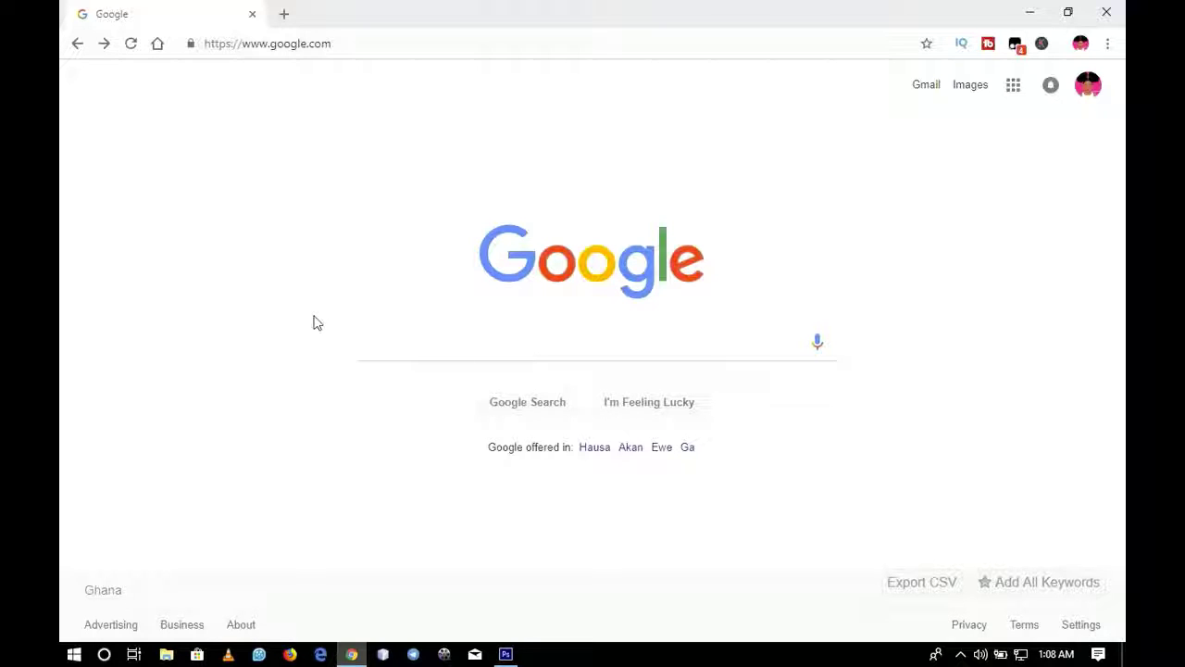
# Search Google for 'marsek display font download' using the suggestion for 'mars'
pyautogui.click(379, 334)
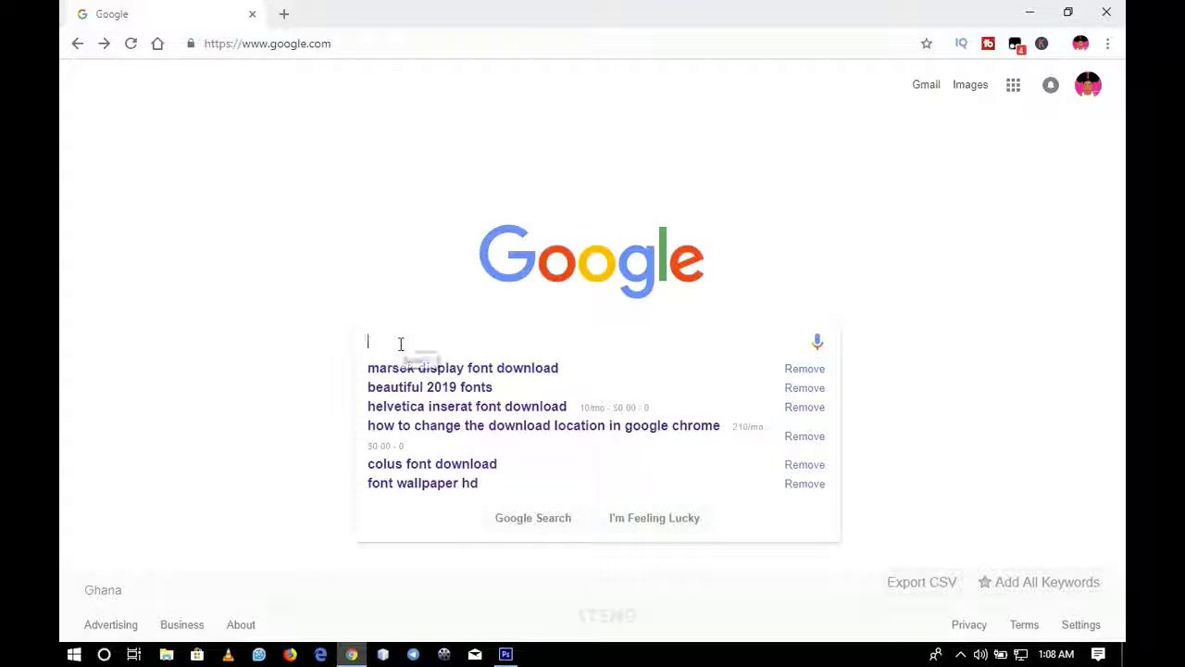
pyautogui.write('marse')
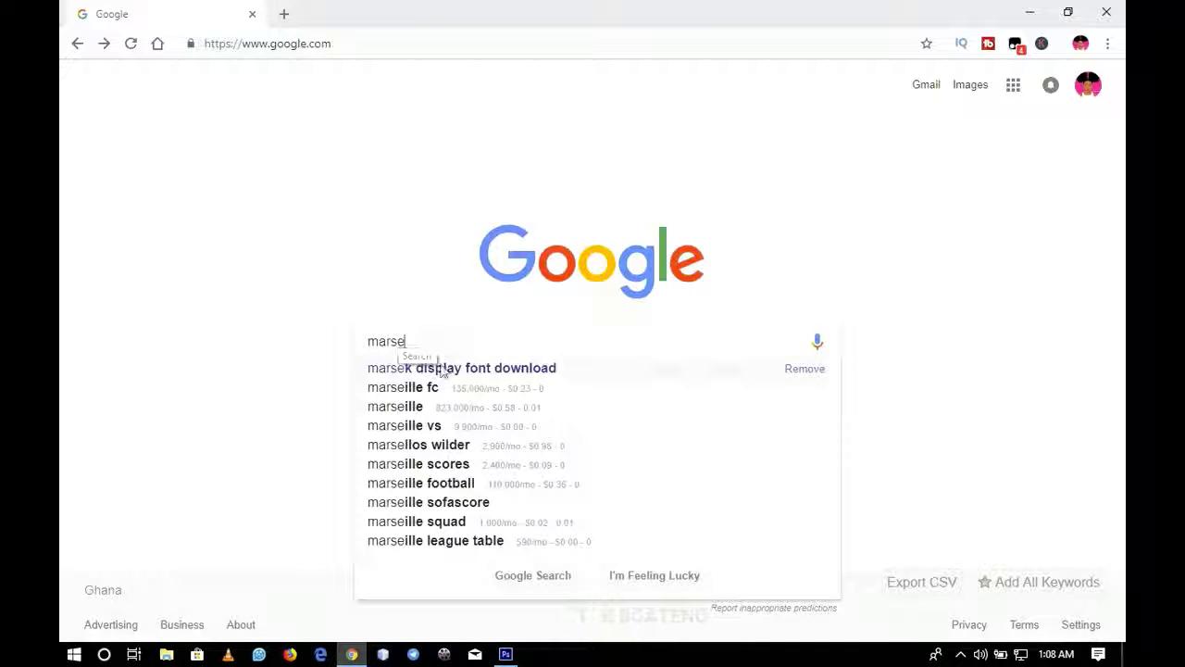
pyautogui.click(432, 368)
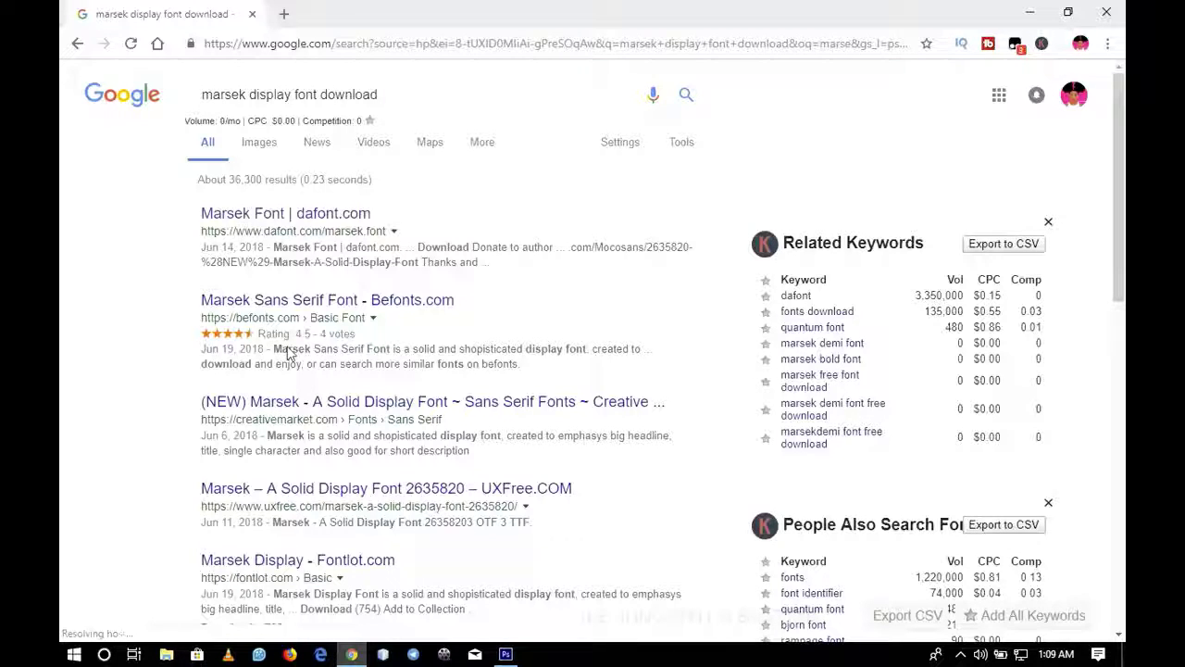
# Open the dafont.com Marsek Font page, download marsek.zip, and minimize Chrome
pyautogui.click(335, 220)
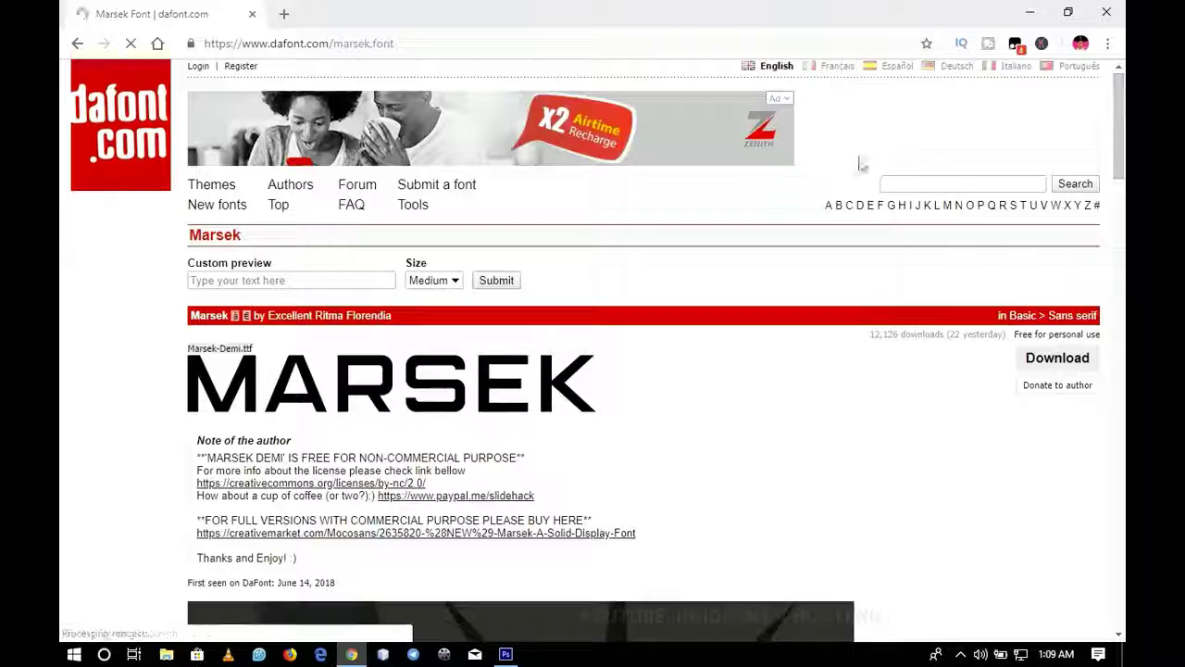
pyautogui.scroll(-1, 1018, 148)
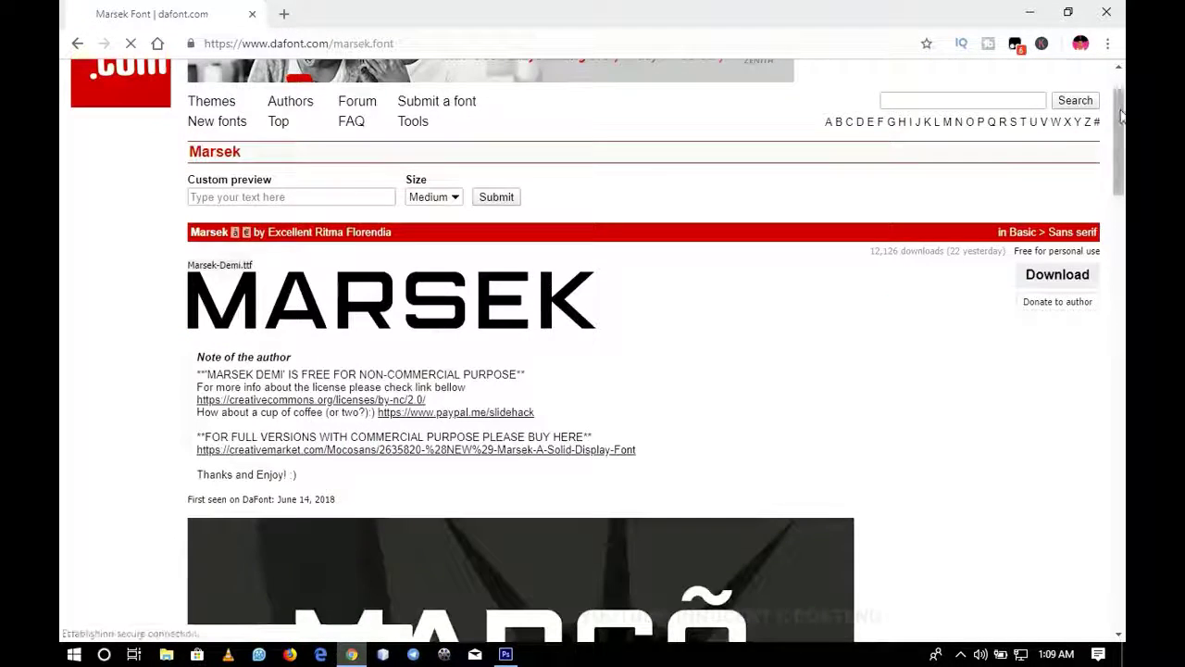
pyautogui.moveTo(1121, 113); pyautogui.dragTo(1115, 95)
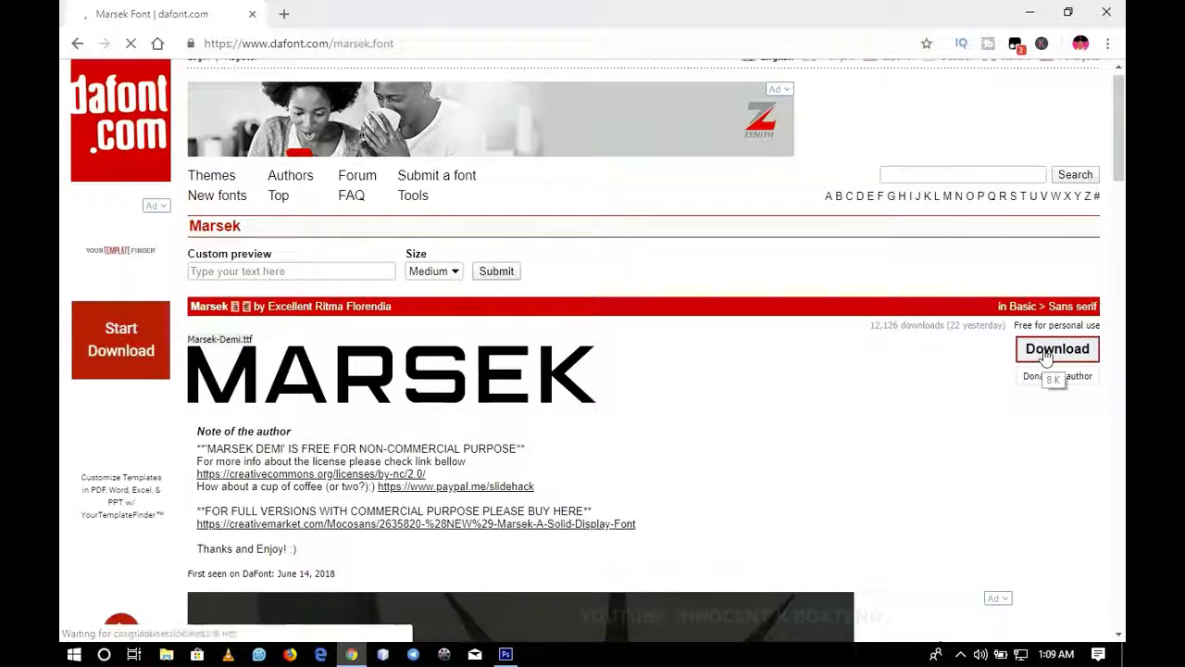
pyautogui.scroll(-1, 1044, 358)
pyautogui.scroll(-1, 1046, 359)
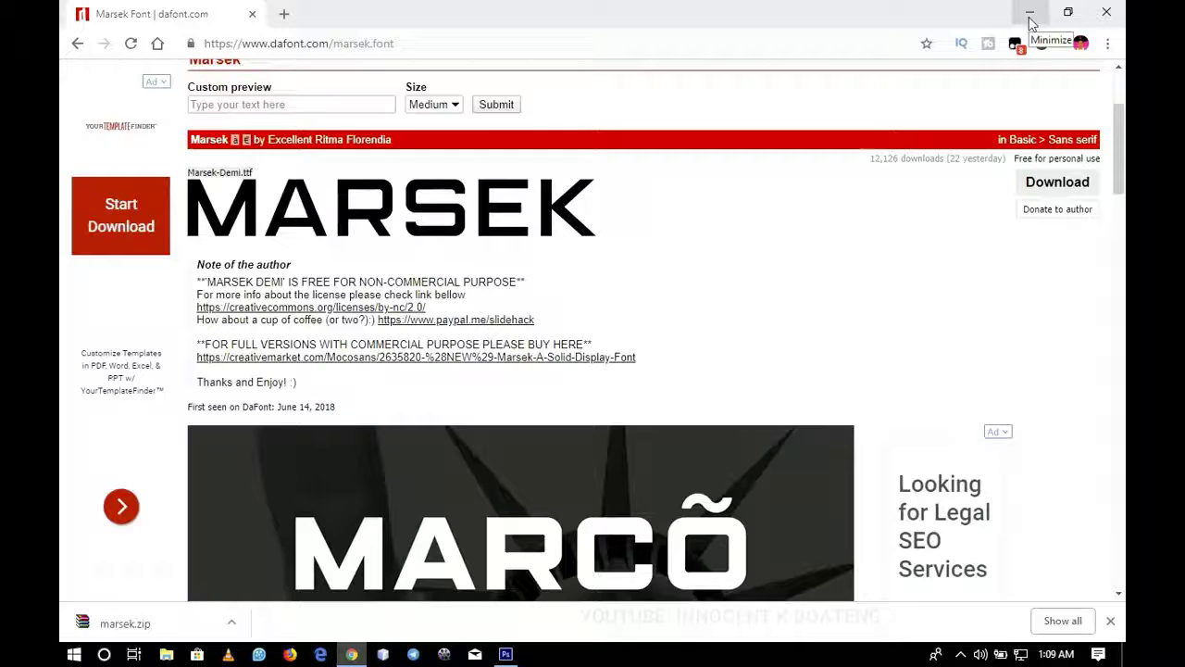
pyautogui.click(1030, 14)
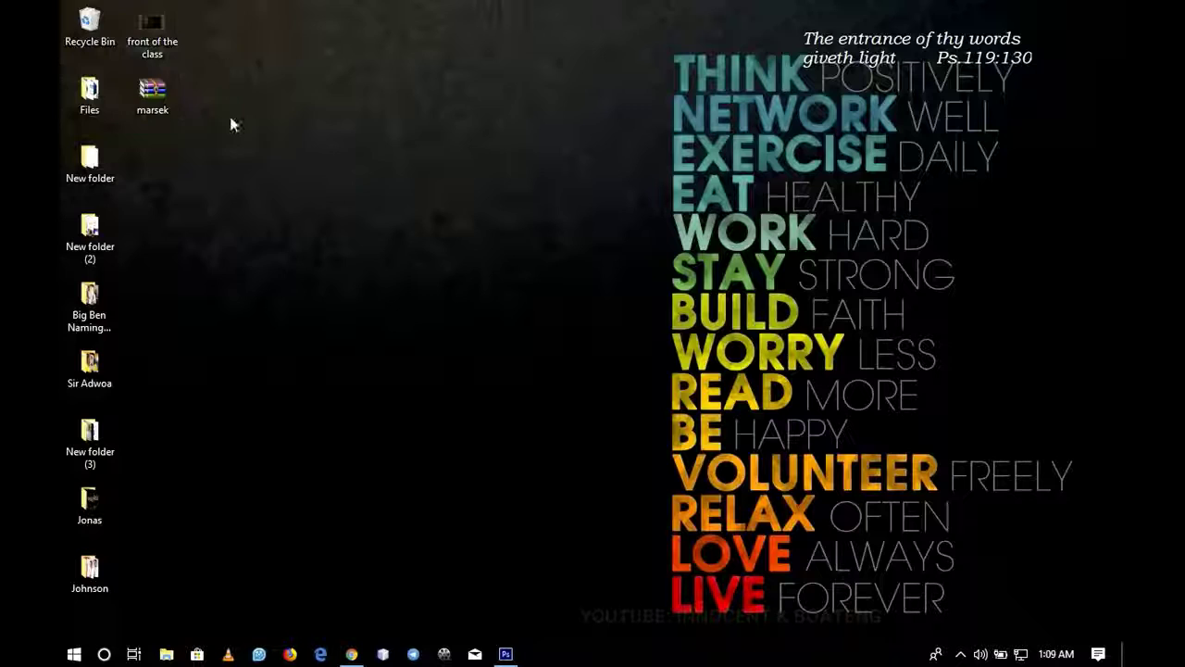
# Select the marsek archive on the desktop, then return to the Photoshop poster
pyautogui.click(154, 89)
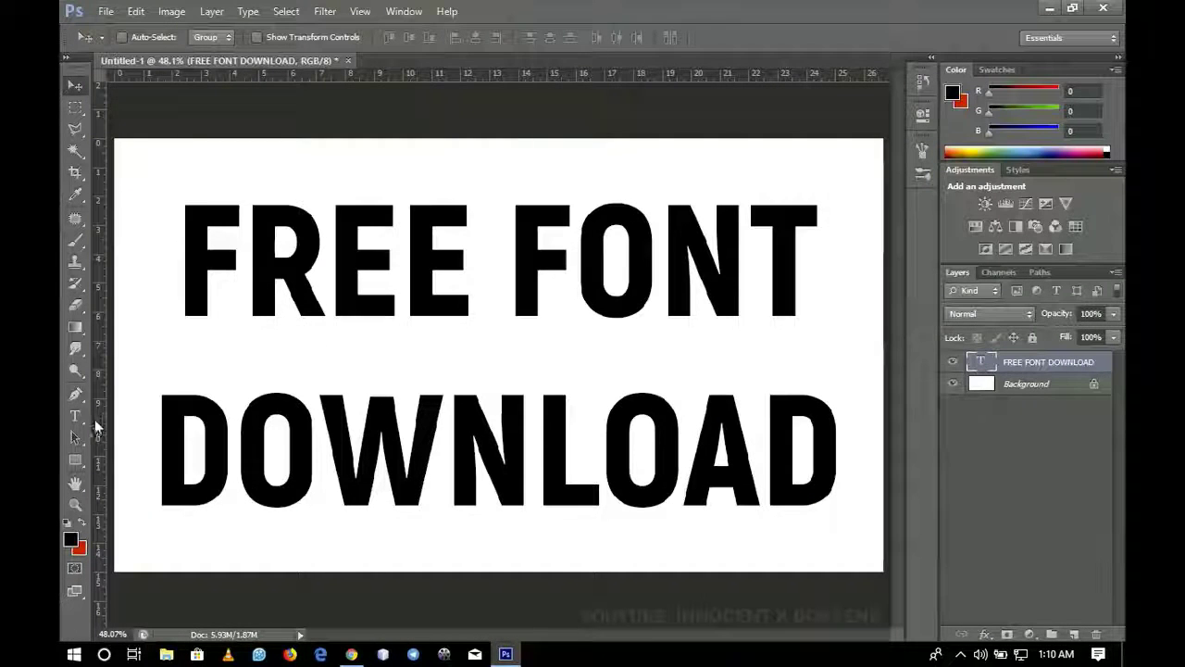
pyautogui.click(75, 415)
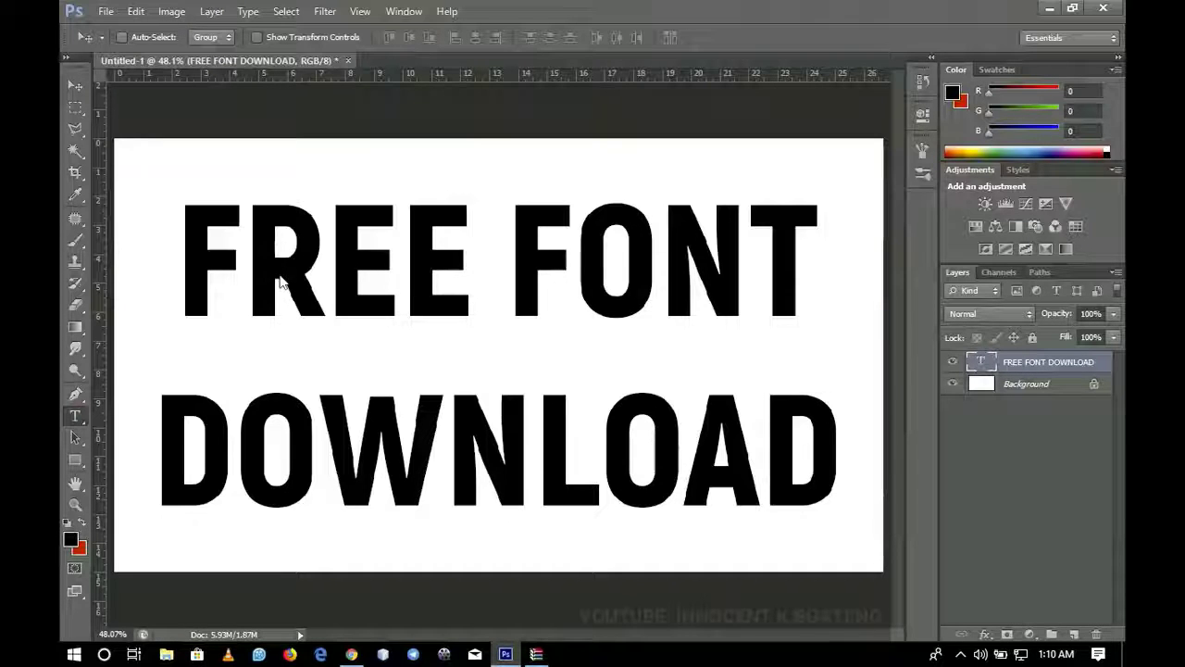
# Select all the FREE FONT DOWNLOAD text and start entering a new name in the font family field
pyautogui.click(237, 278)
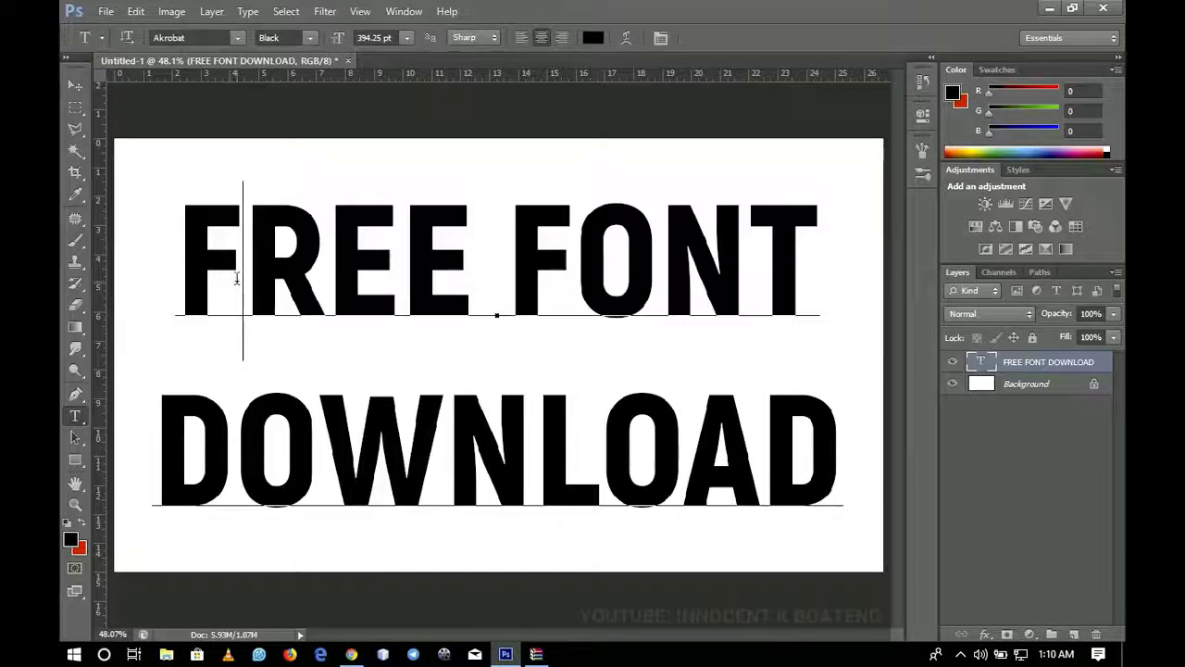
pyautogui.hotkey('ctrl', 'a')
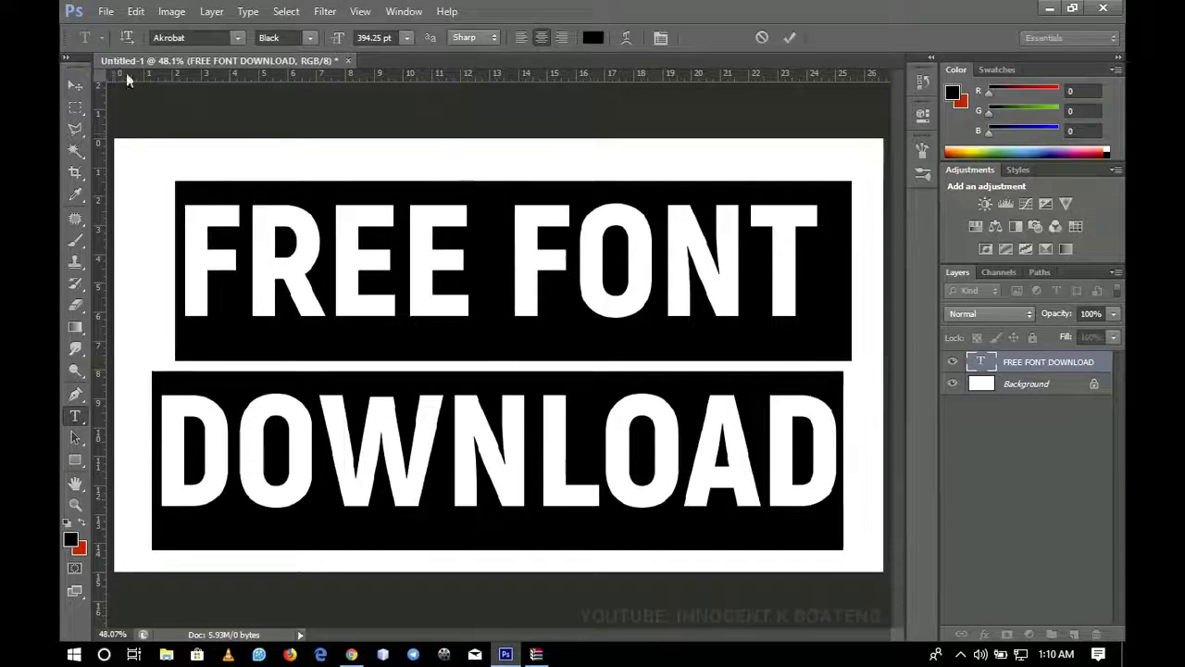
pyautogui.click(194, 37)
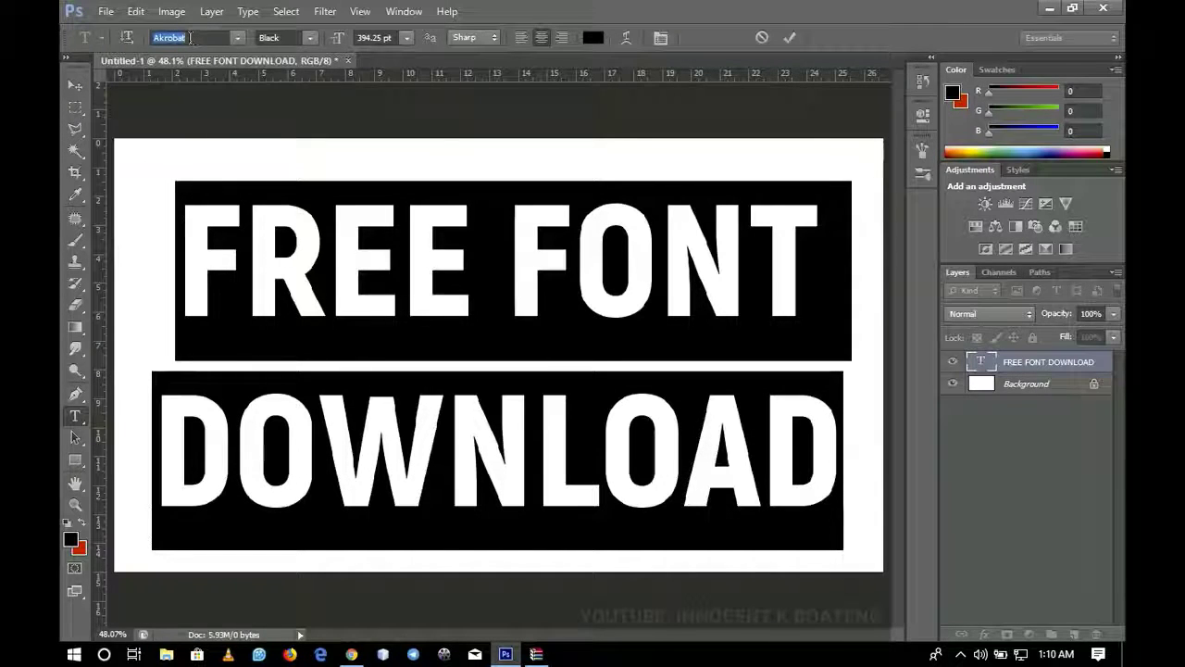
pyautogui.write('M')
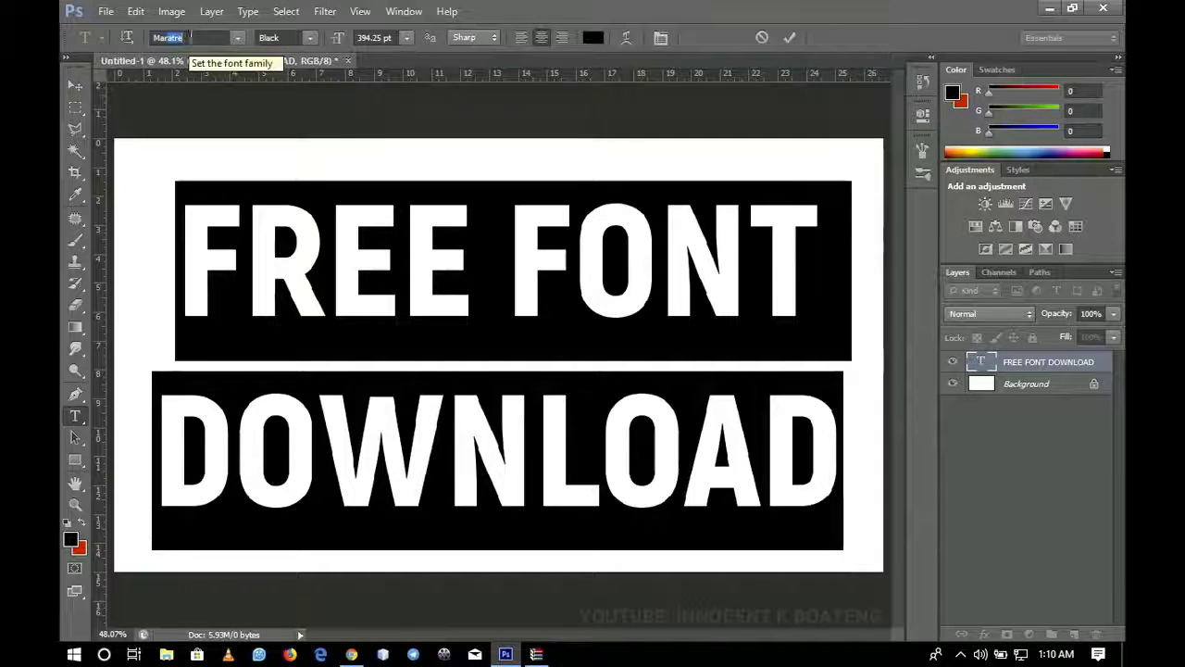
pyautogui.write('Beyond Sky')
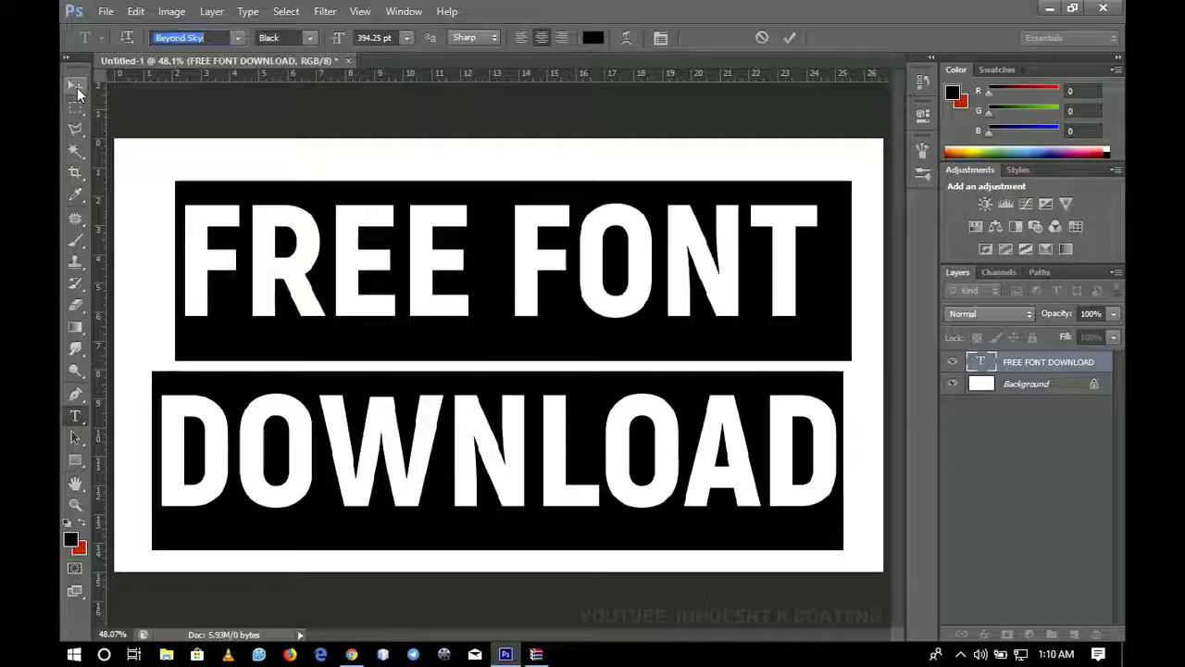
# Commit the type and select Marsek-Demi.ttf inside marsek.zip in WinRAR
pyautogui.click(77, 90)
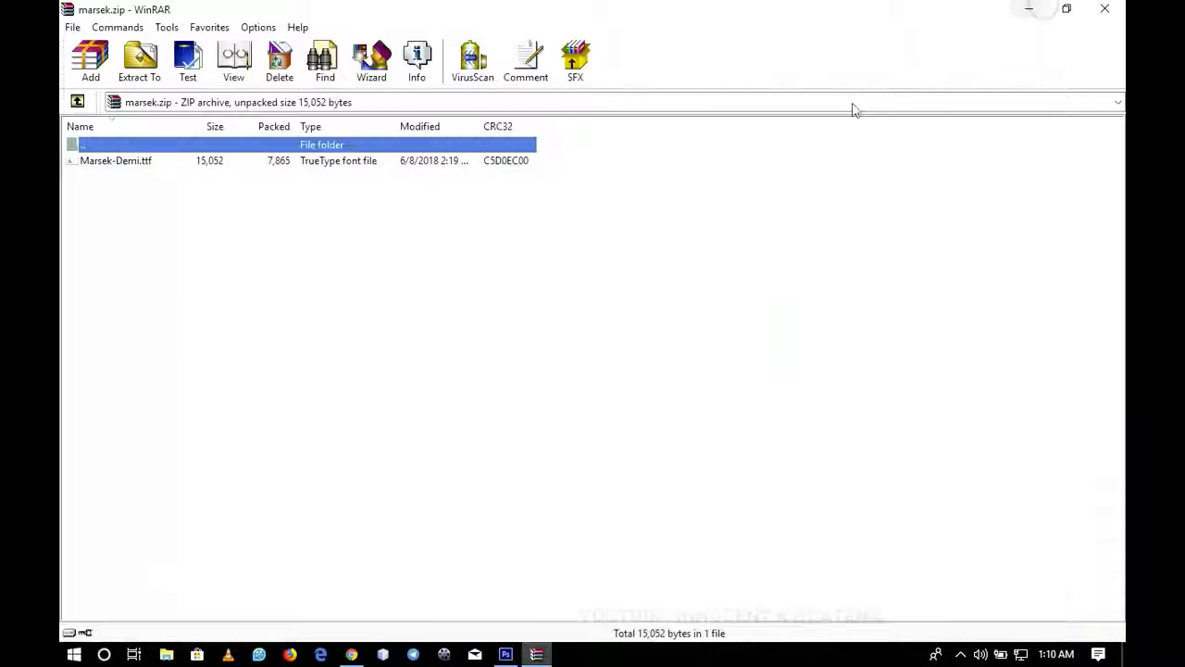
pyautogui.click(113, 163)
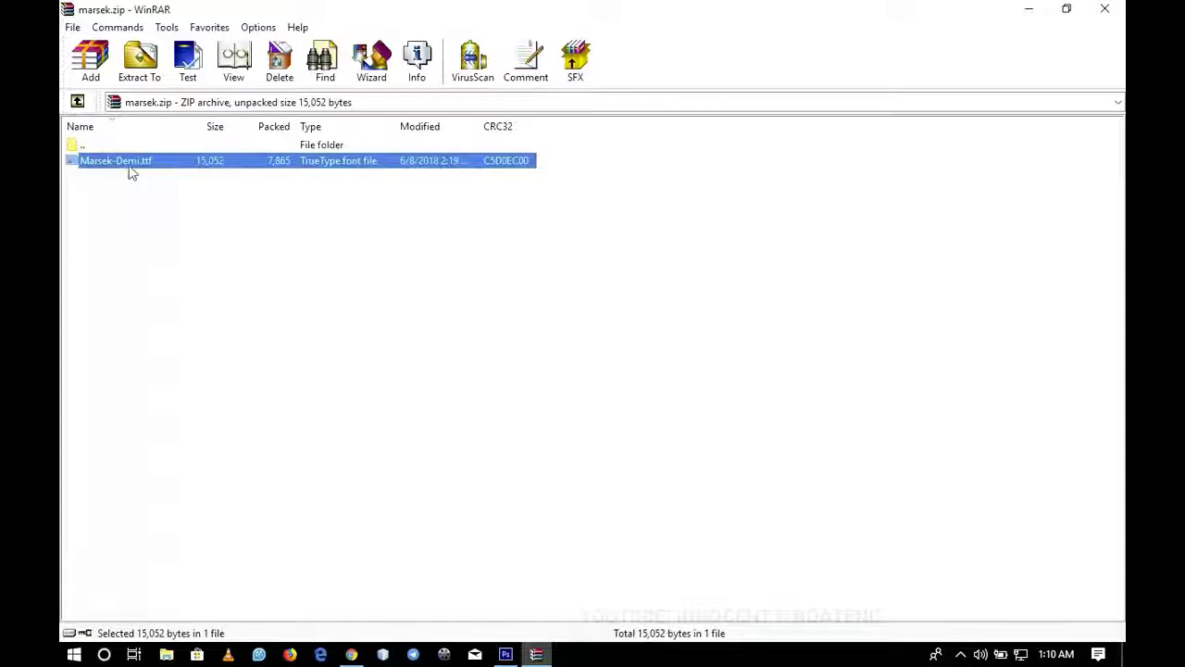
pyautogui.moveTo(126, 164); pyautogui.dragTo(129, 165)
# Open the Marsek-Demi.ttf preview and install the Marsek Demi font
pyautogui.doubleClick(129, 165)
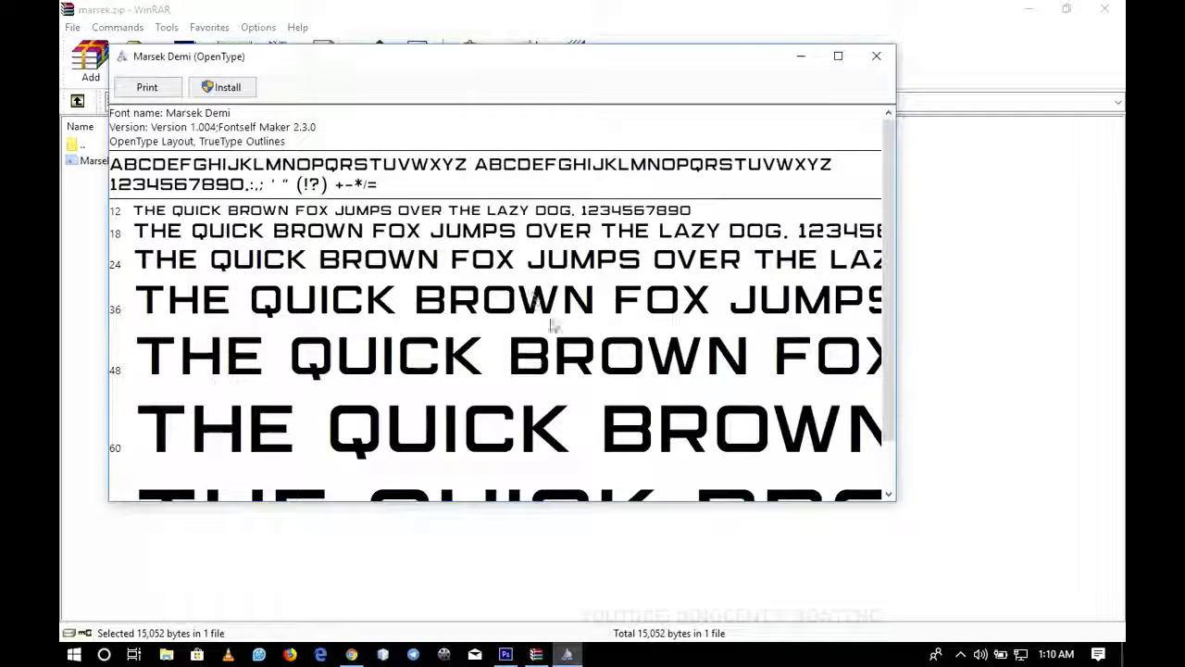
pyautogui.scroll(-1, 876, 351)
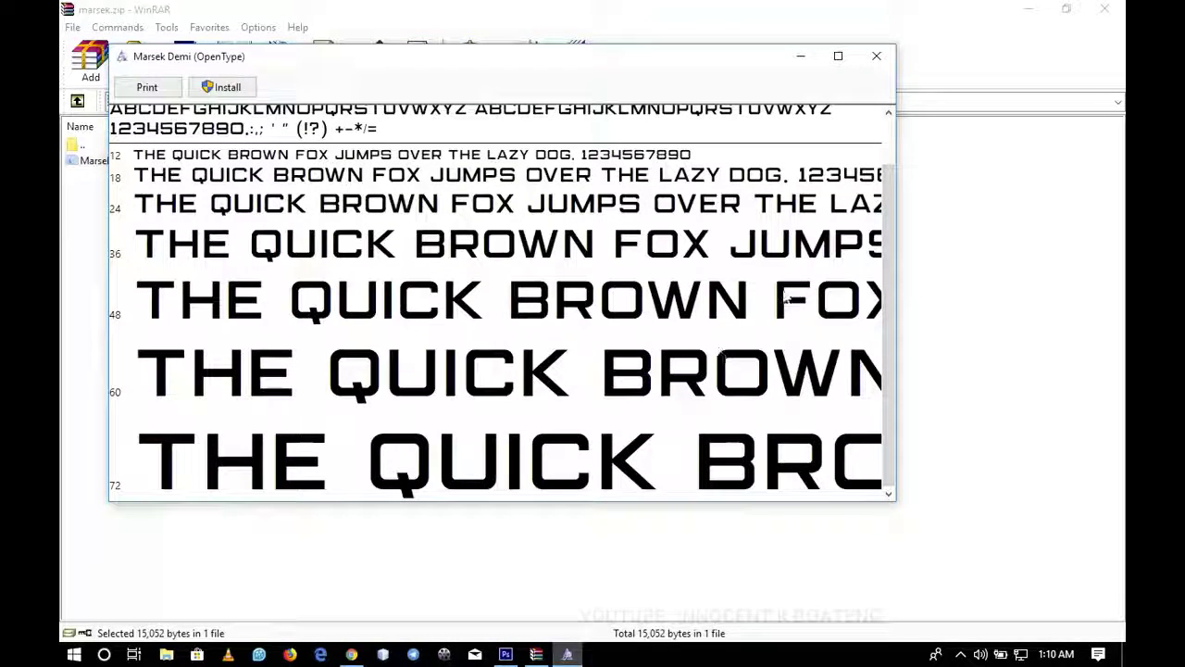
pyautogui.scroll(1, 895, 220)
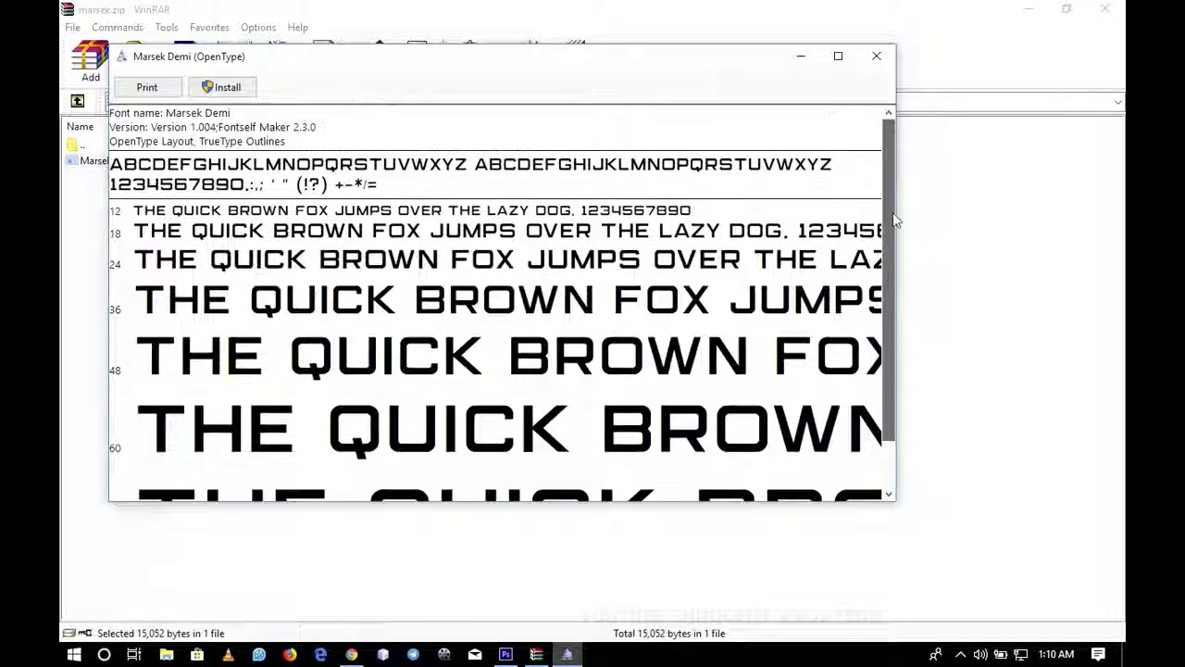
pyautogui.click(234, 93)
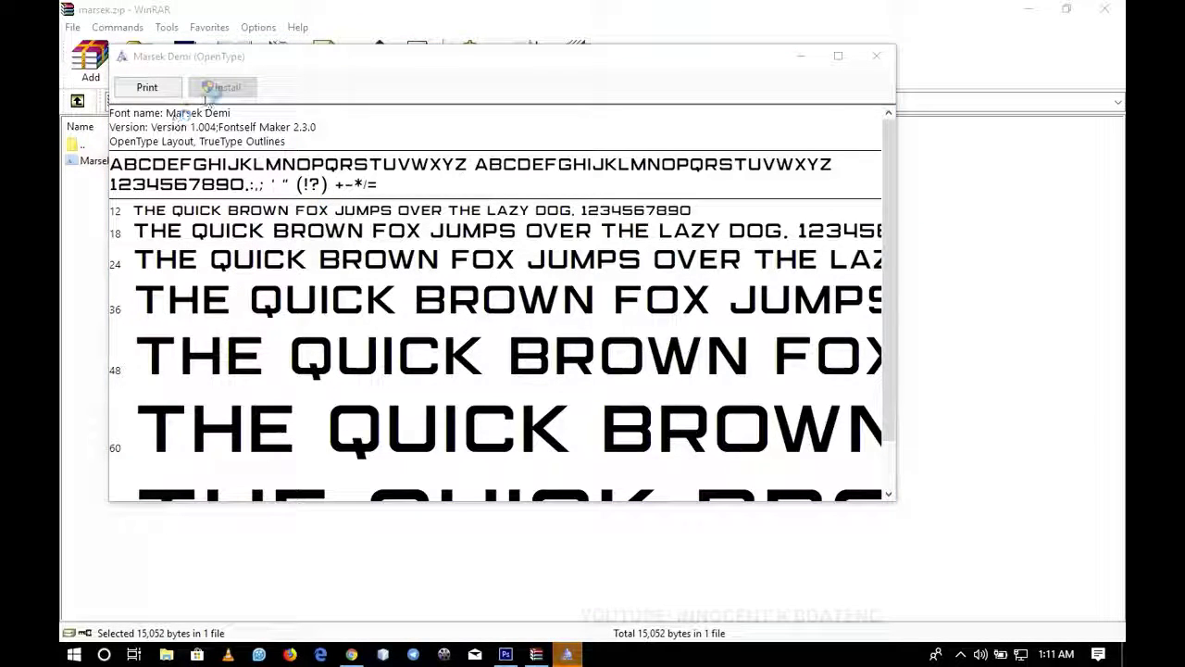
# Close the font preview and set the whole FREE FONT DOWNLOAD headline in Marsek
pyautogui.click(876, 56)
pyautogui.click(505, 654)
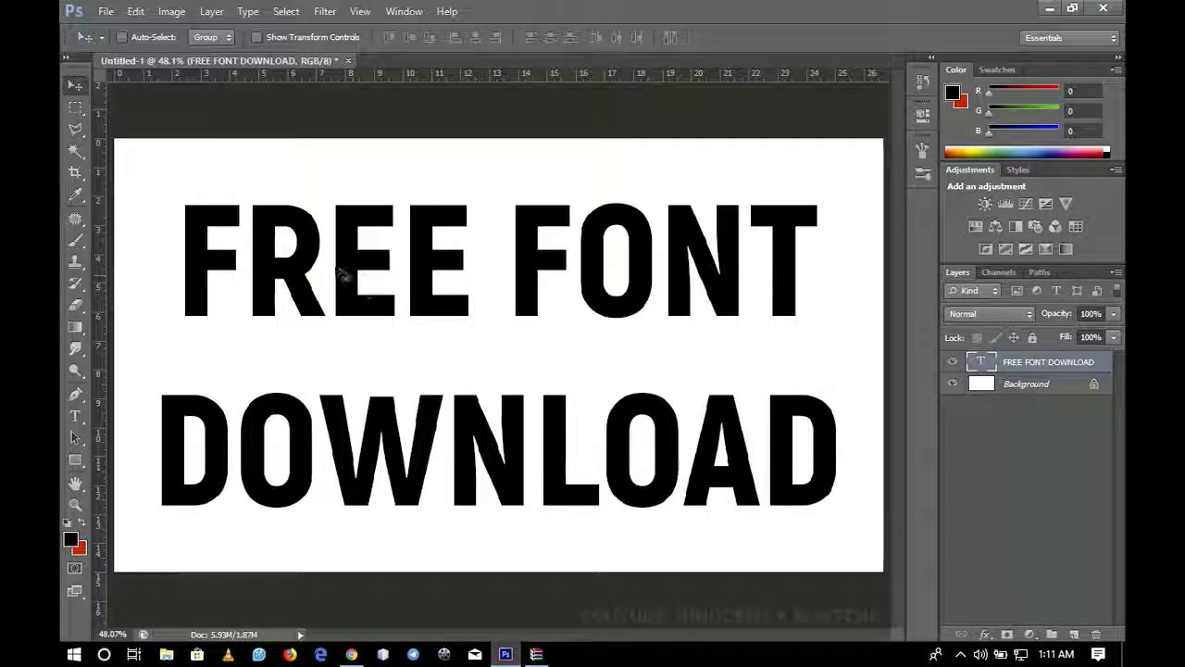
pyautogui.click(75, 416)
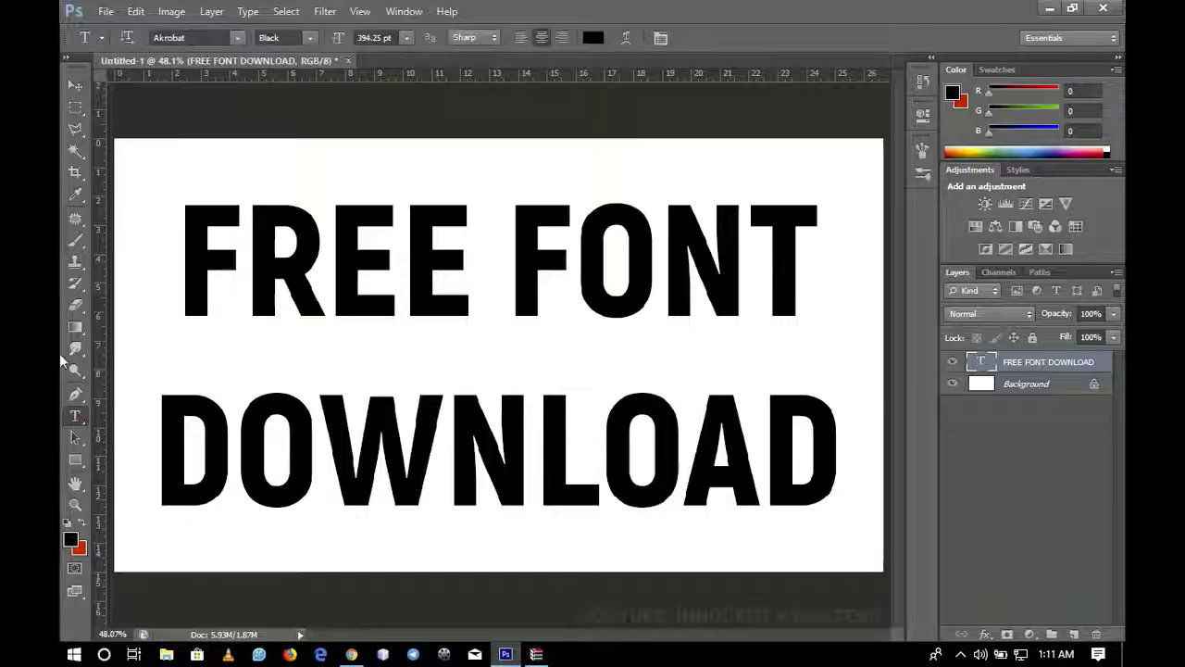
pyautogui.click(234, 305)
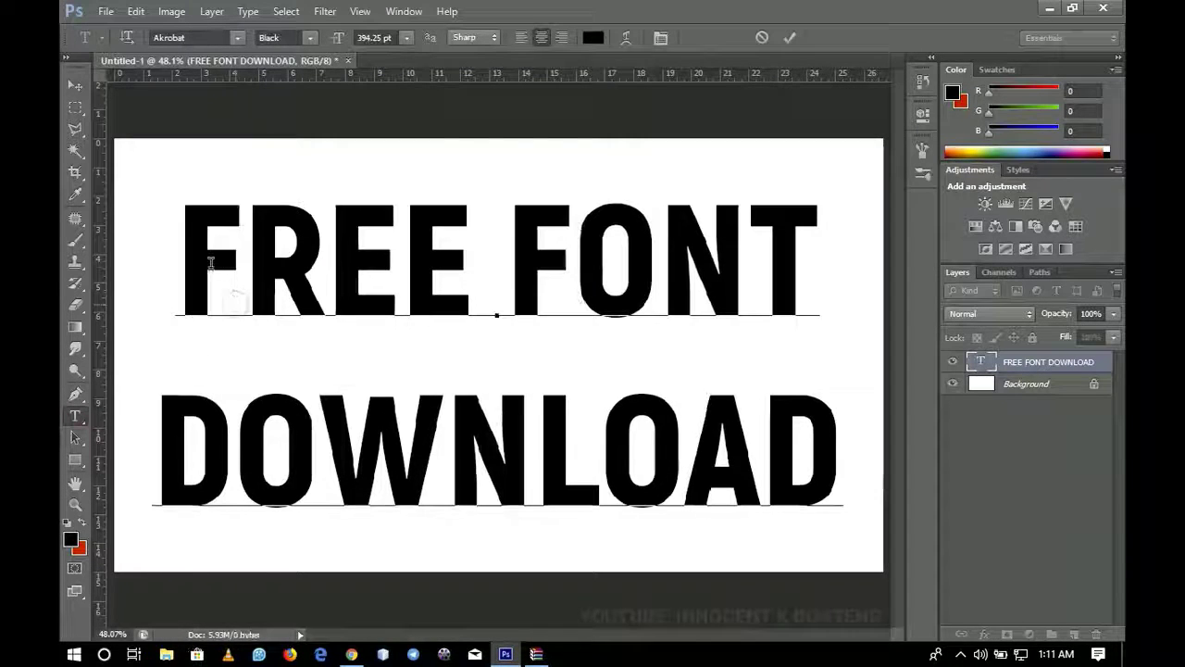
pyautogui.moveTo(211, 264); pyautogui.dragTo(329, 278)
pyautogui.hotkey('ctrl', 'a')
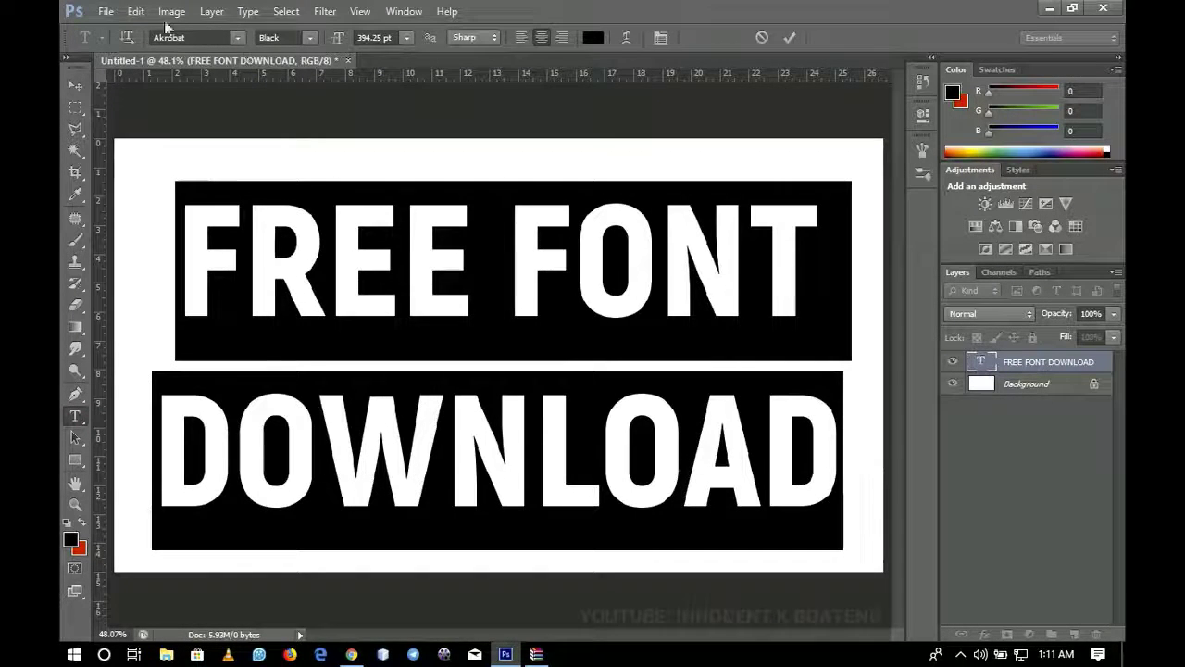
pyautogui.click(196, 37)
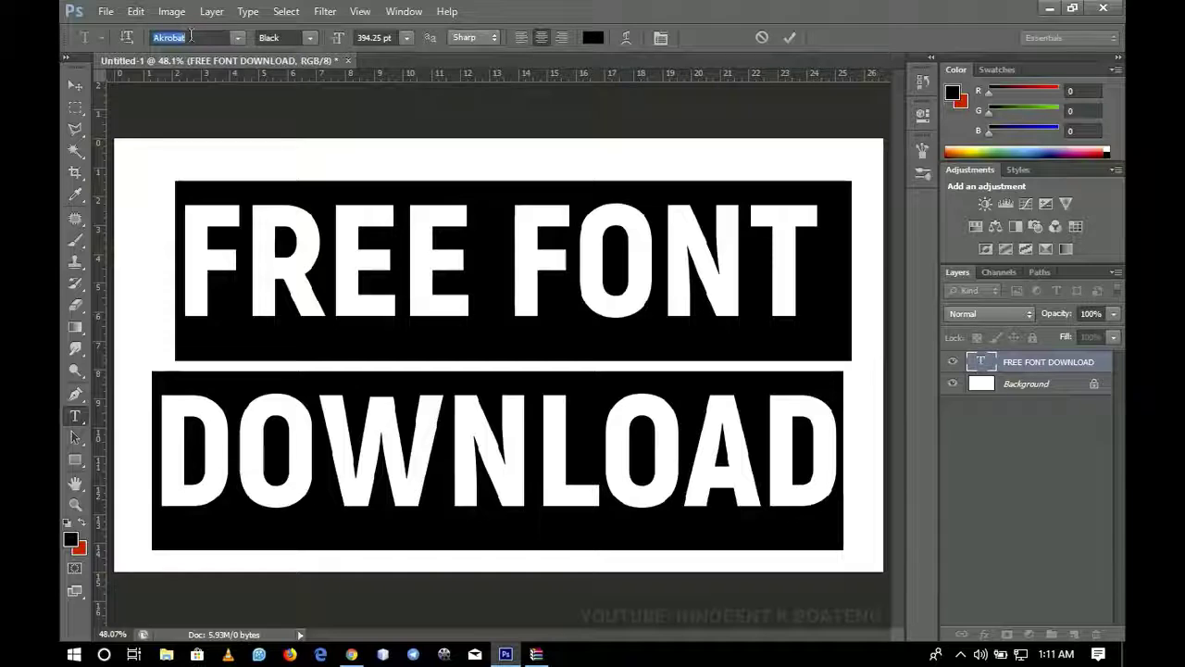
pyautogui.write('Mar')
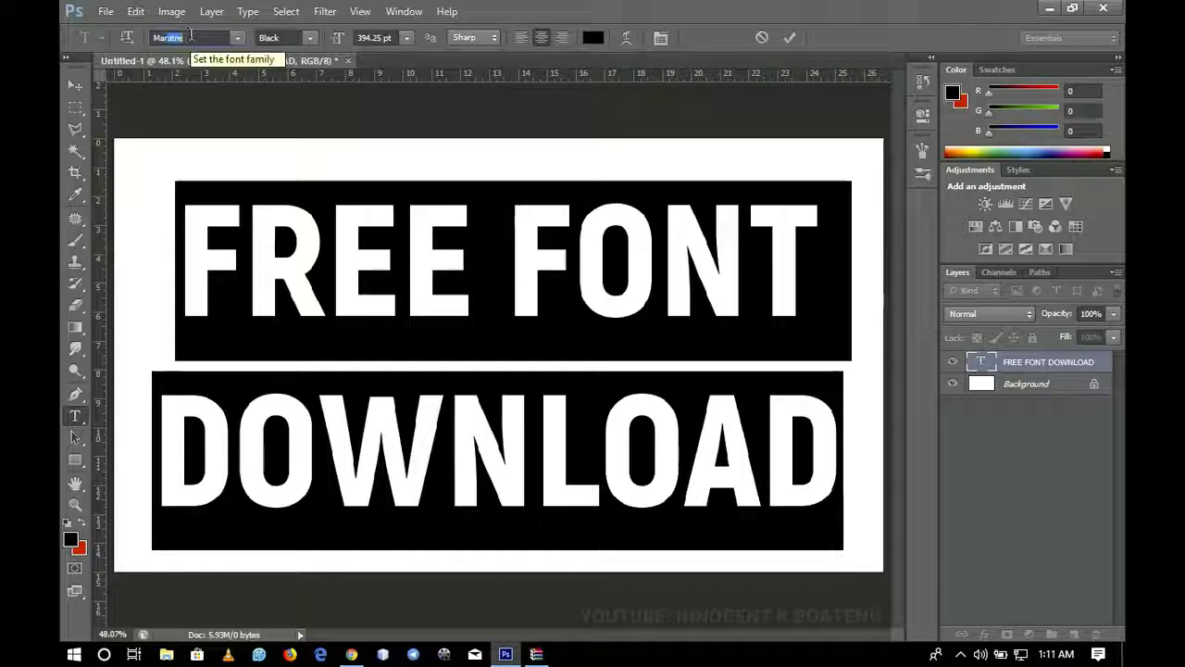
pyautogui.write('ar')
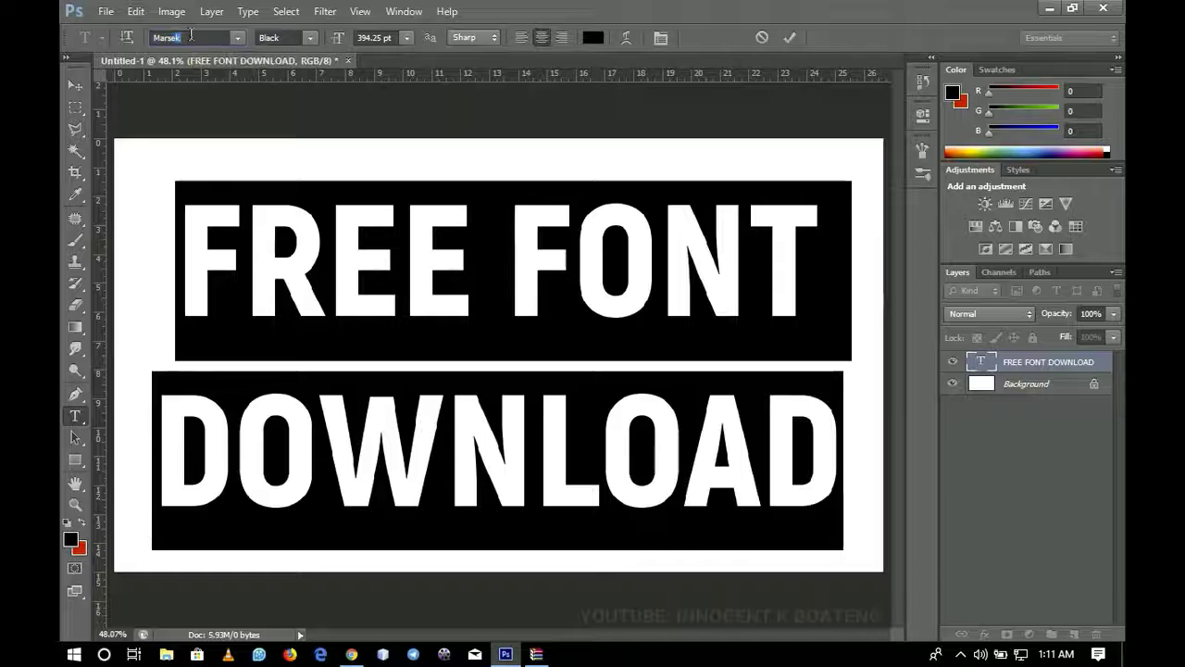
pyautogui.press('Return')
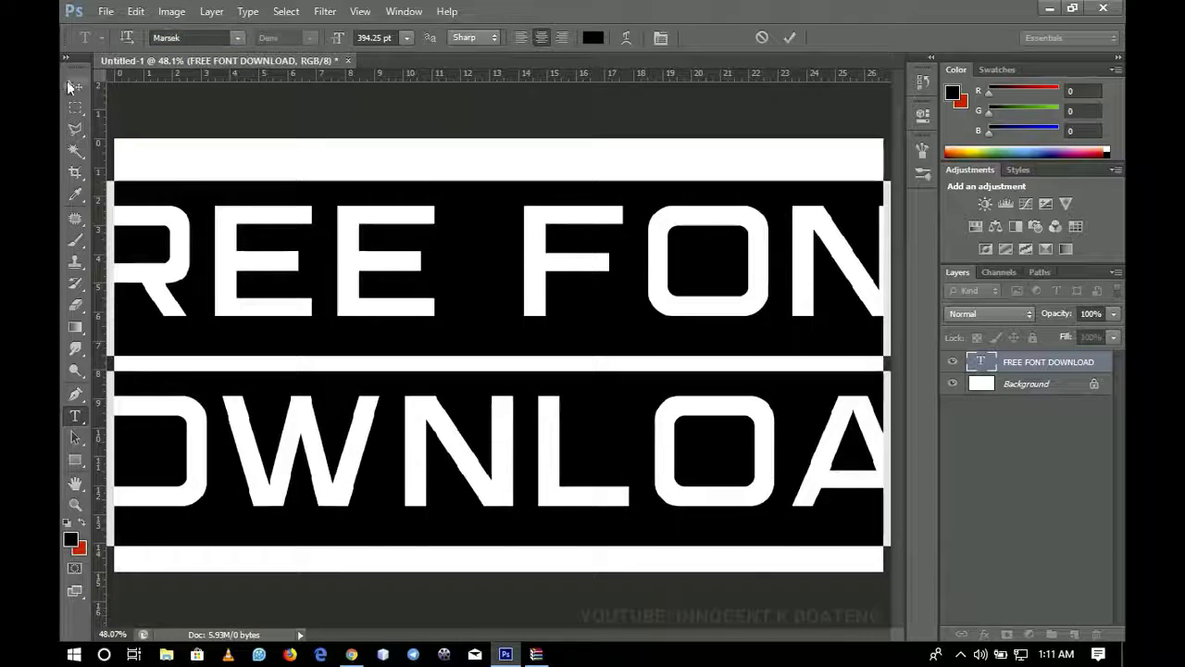
pyautogui.click(75, 84)
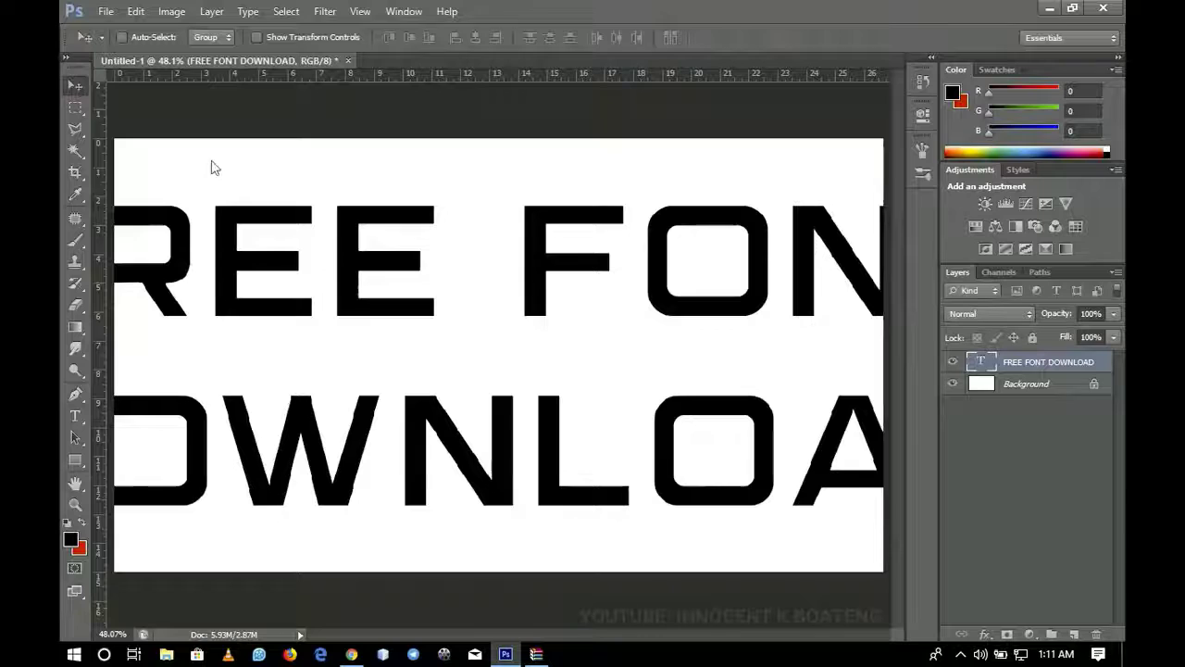
# Scale the text down with Free Transform to fit the canvas, then fit the view on screen
pyautogui.hotkey('ctrl', 't')
pyautogui.hotkey('ctrl', '-')
pyautogui.hotkey('ctrl', '-')
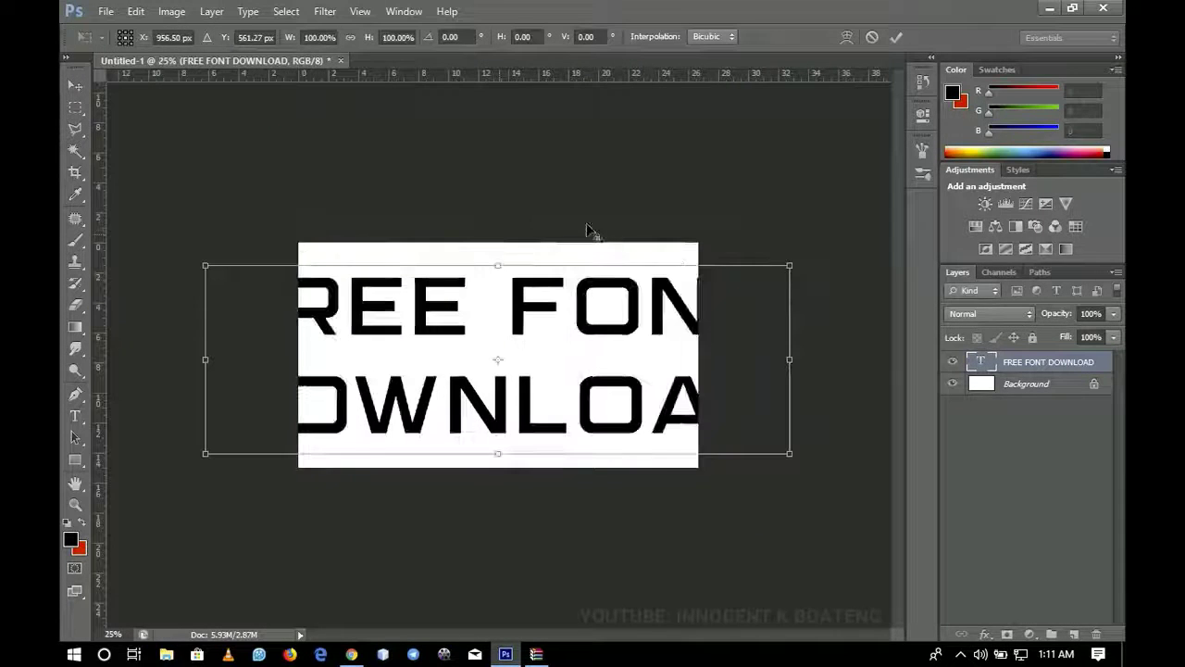
pyautogui.moveTo(789, 265); pyautogui.dragTo(682, 297)
pyautogui.press('Return')
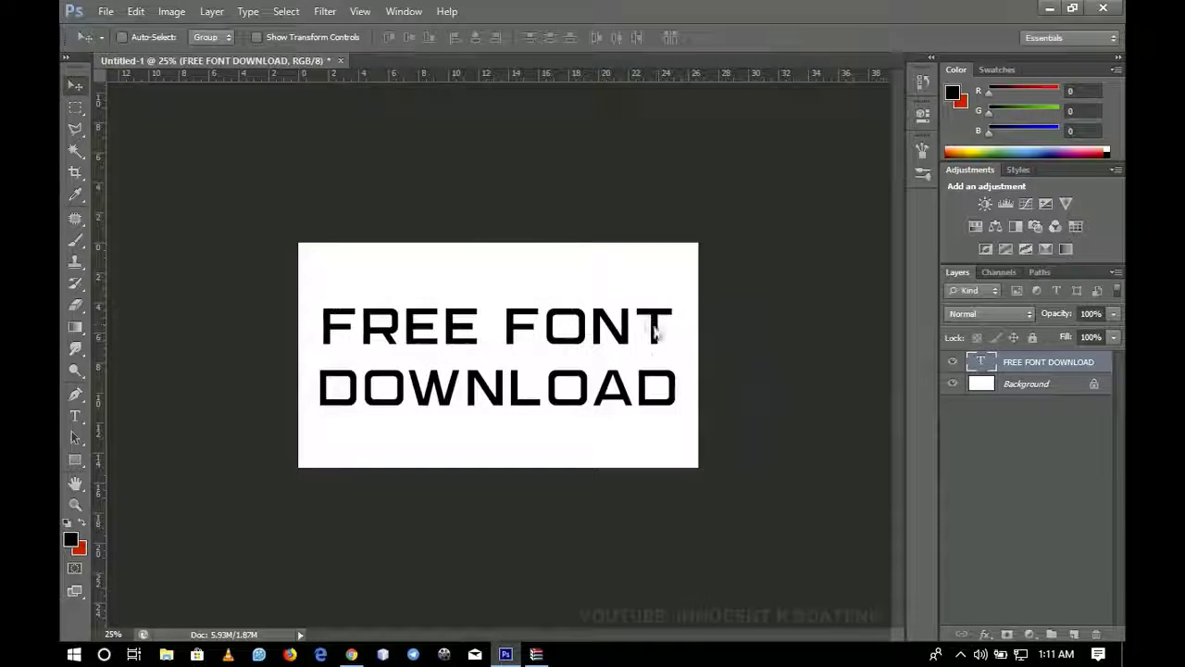
pyautogui.press('z')
pyautogui.rightClick(648, 349)
pyautogui.click(665, 357)
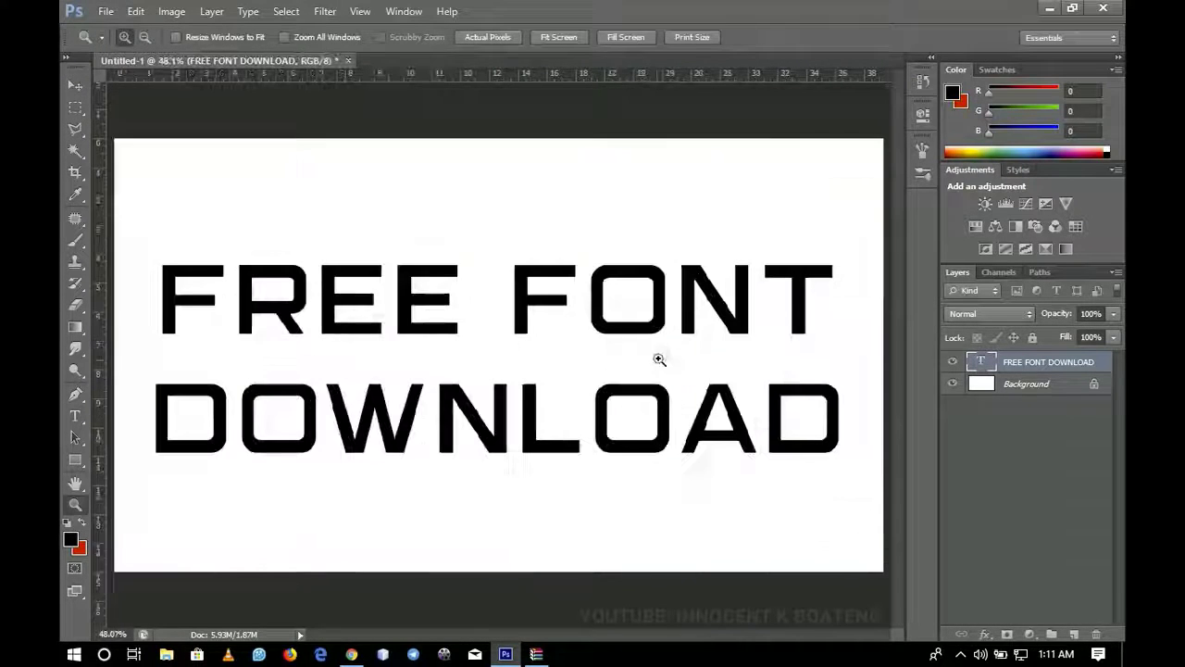
# Switch to Chrome, go back twice to the Google homepage, and type 'free fon' in the search box
pyautogui.click(351, 653)
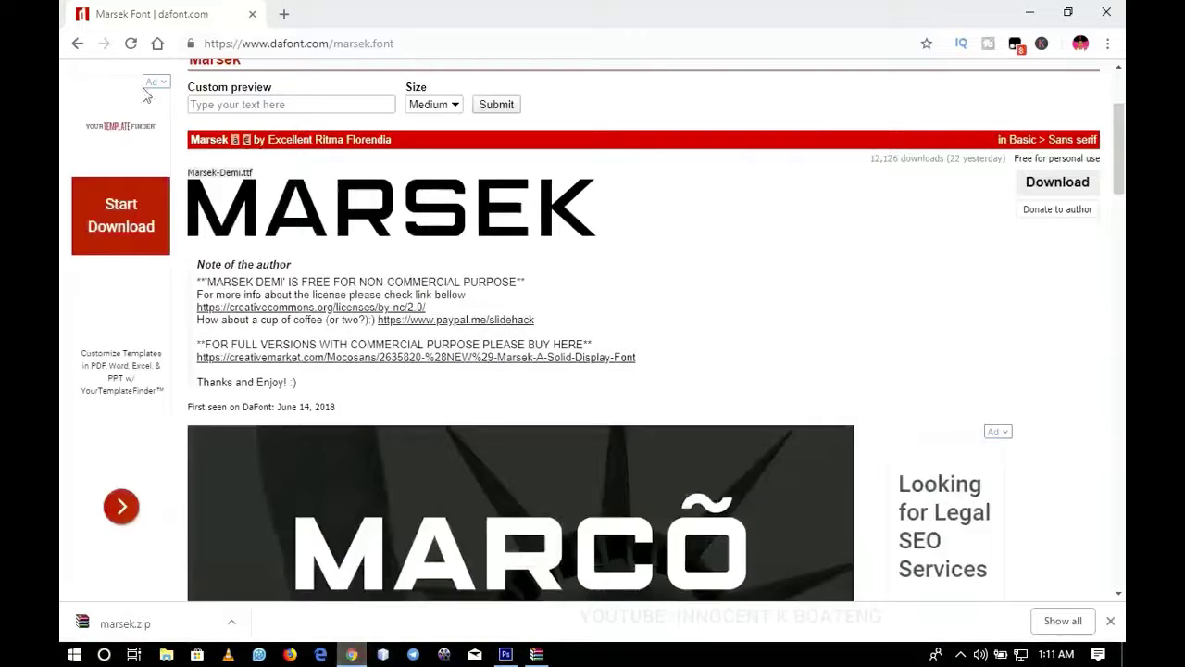
pyautogui.click(78, 45)
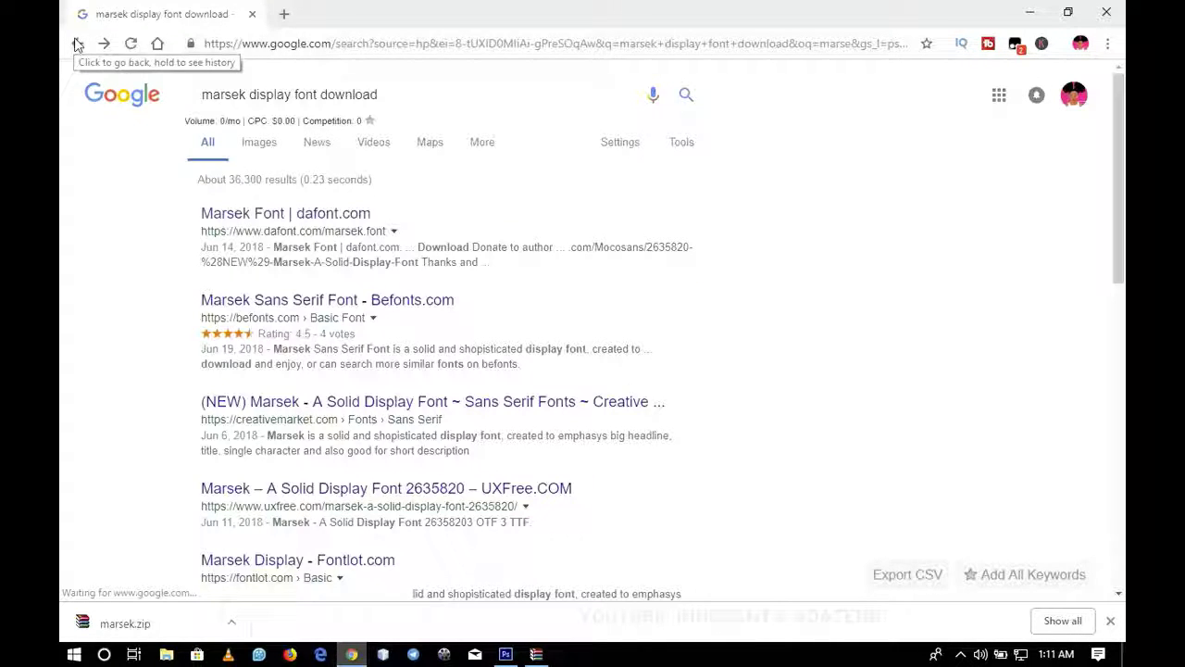
pyautogui.click(79, 44)
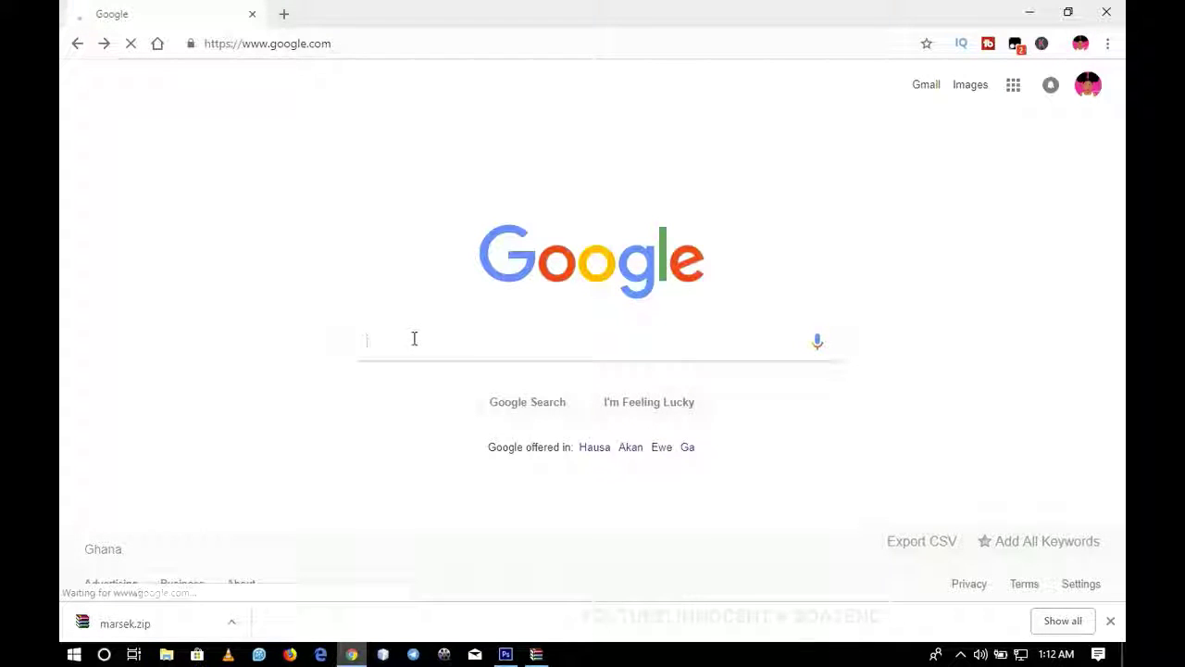
pyautogui.write('ree')
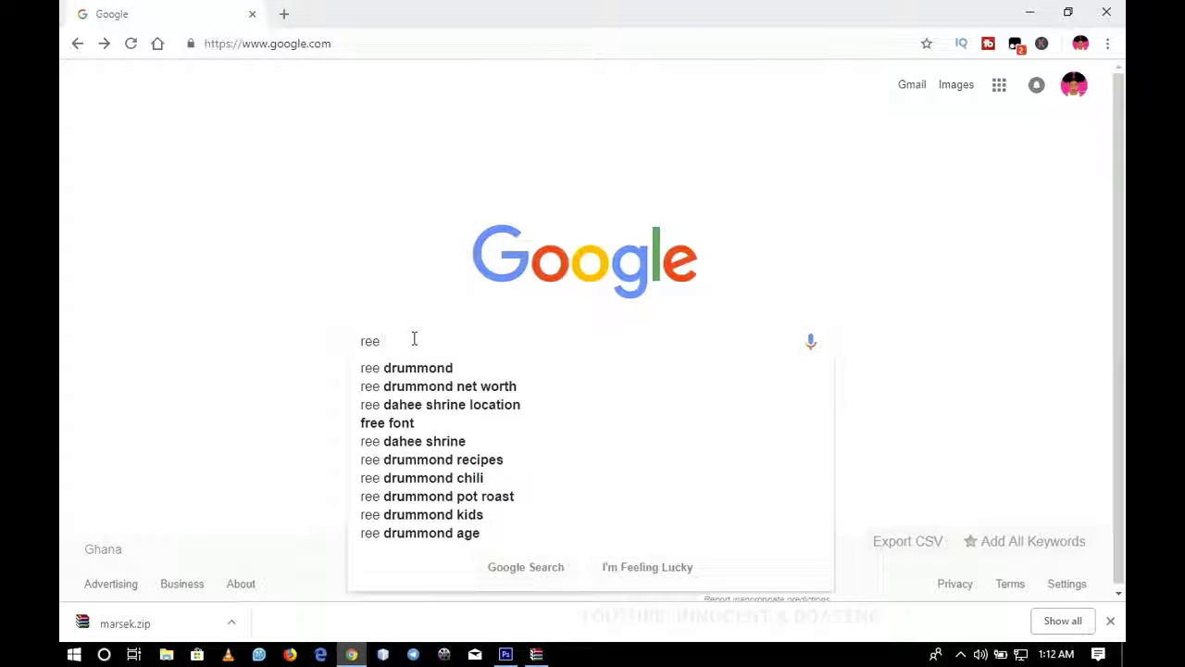
pyautogui.hotkey('ctrl', 'a')
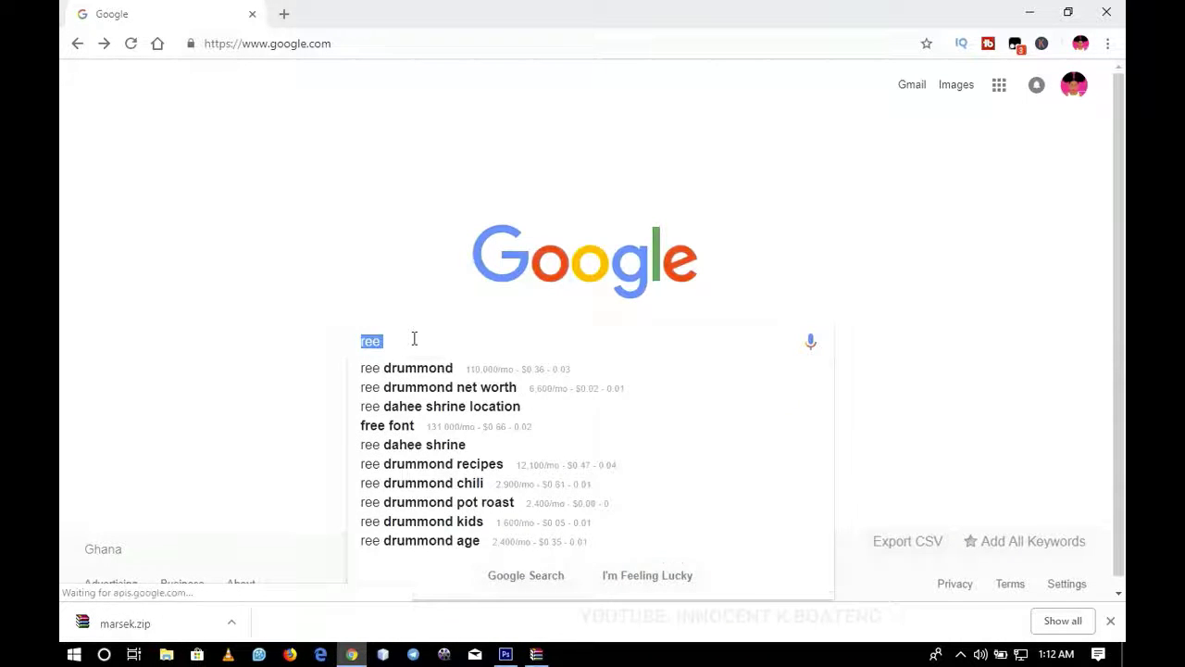
pyautogui.write('free fon')
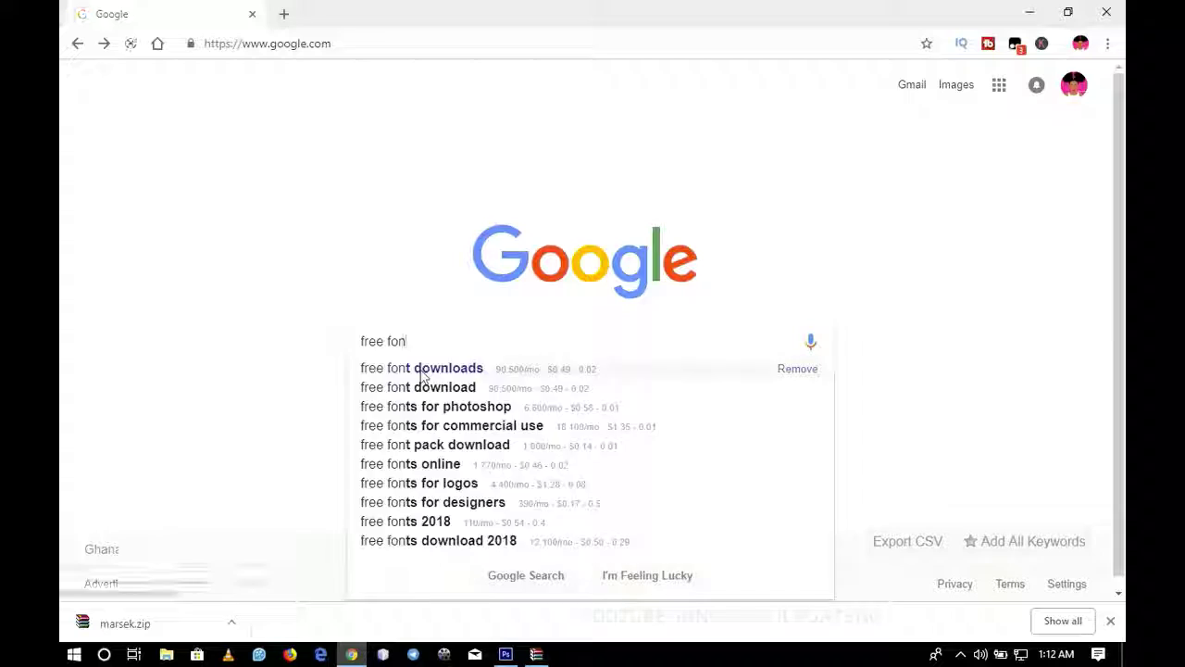
# Search 'free font downloads' and open the '1001 Free Fonts - Download Fonts' result
pyautogui.click(419, 371)
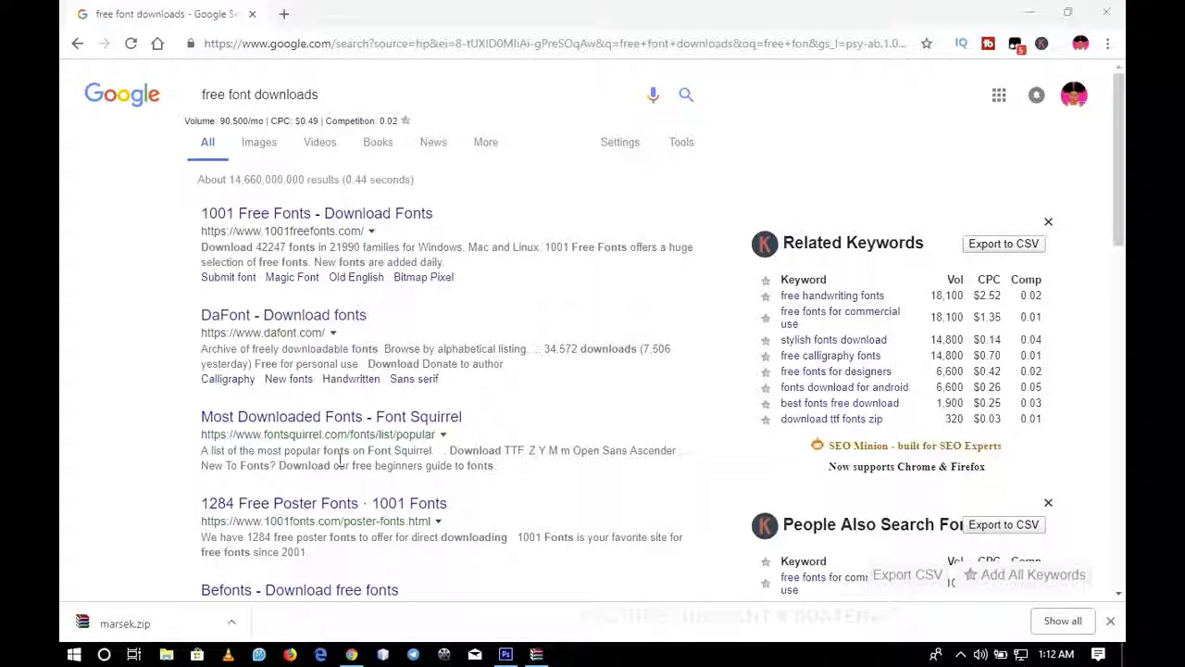
pyautogui.scroll(-1, 410, 310)
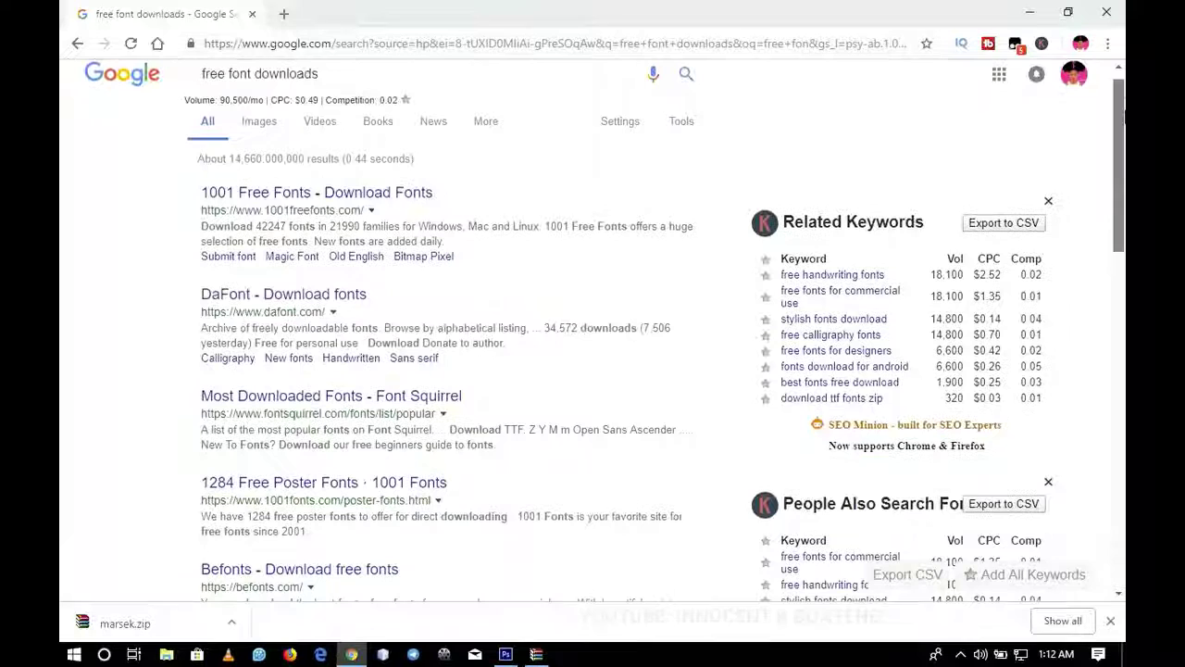
pyautogui.click(313, 193)
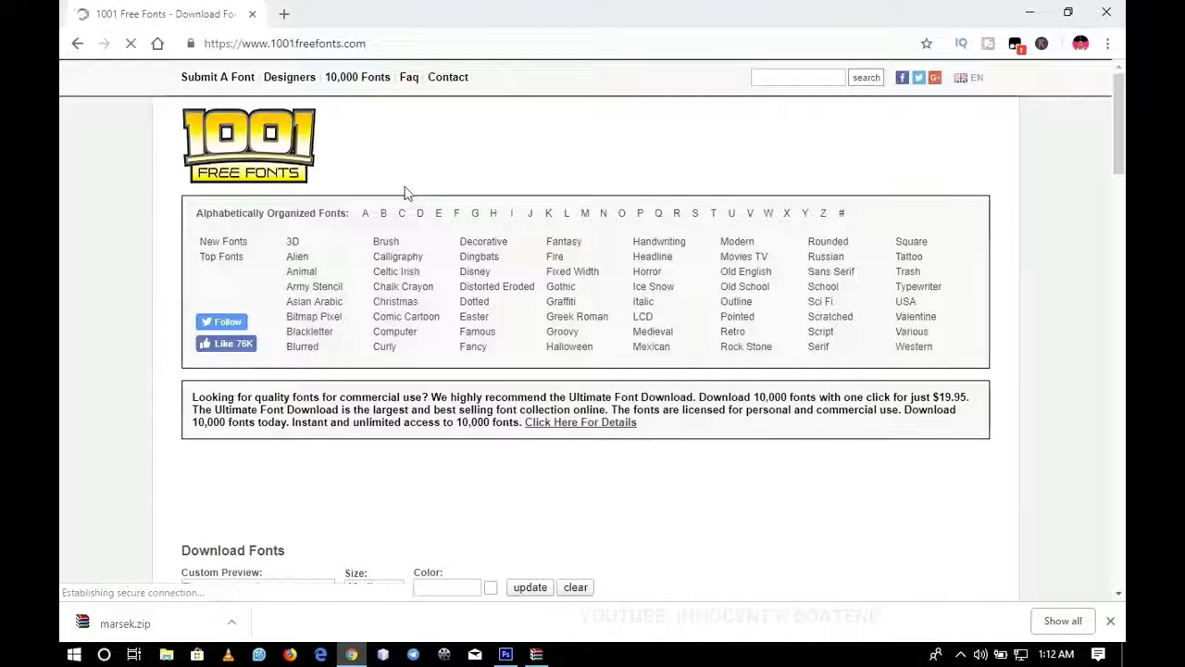
# Scroll down through the newest font previews on 1001 Free Fonts, then return to the top
pyautogui.scroll(-3, 1009, 143)
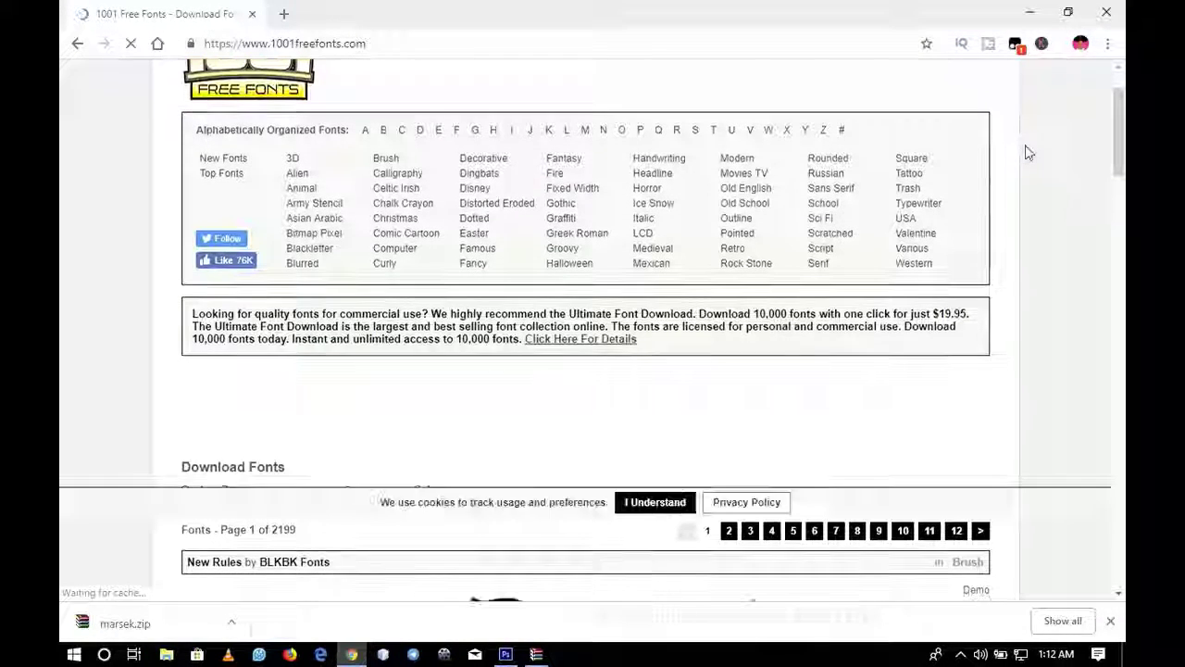
pyautogui.scroll(-3, 1027, 153)
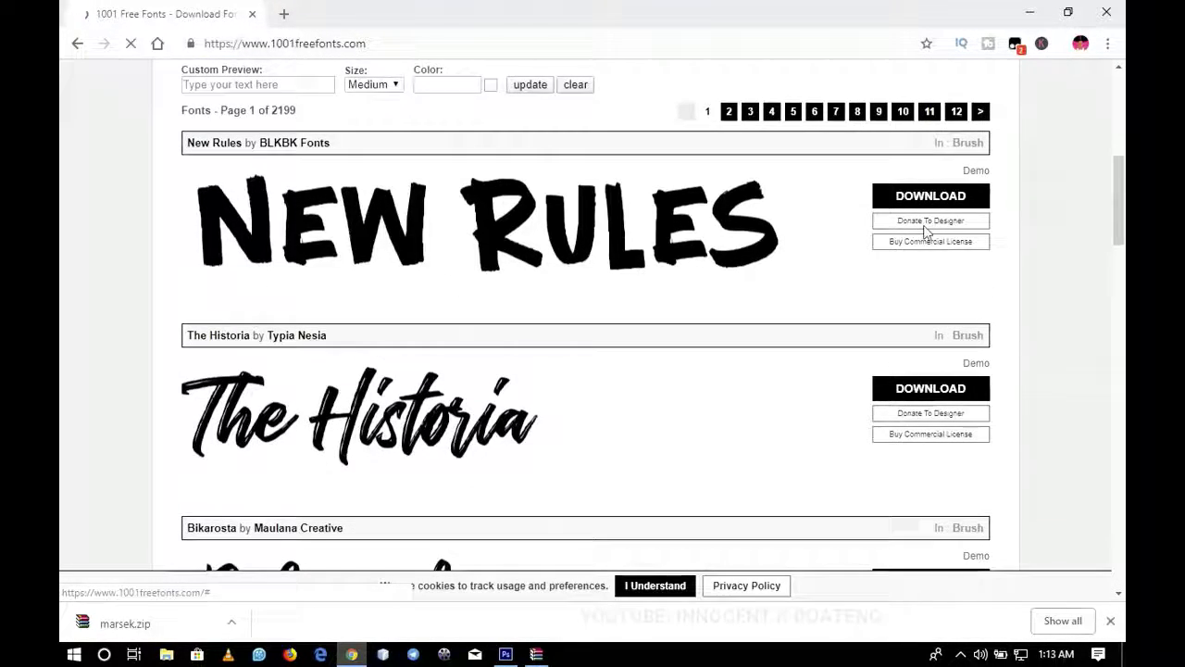
pyautogui.scroll(-2, 917, 241)
pyautogui.scroll(-3, 910, 245)
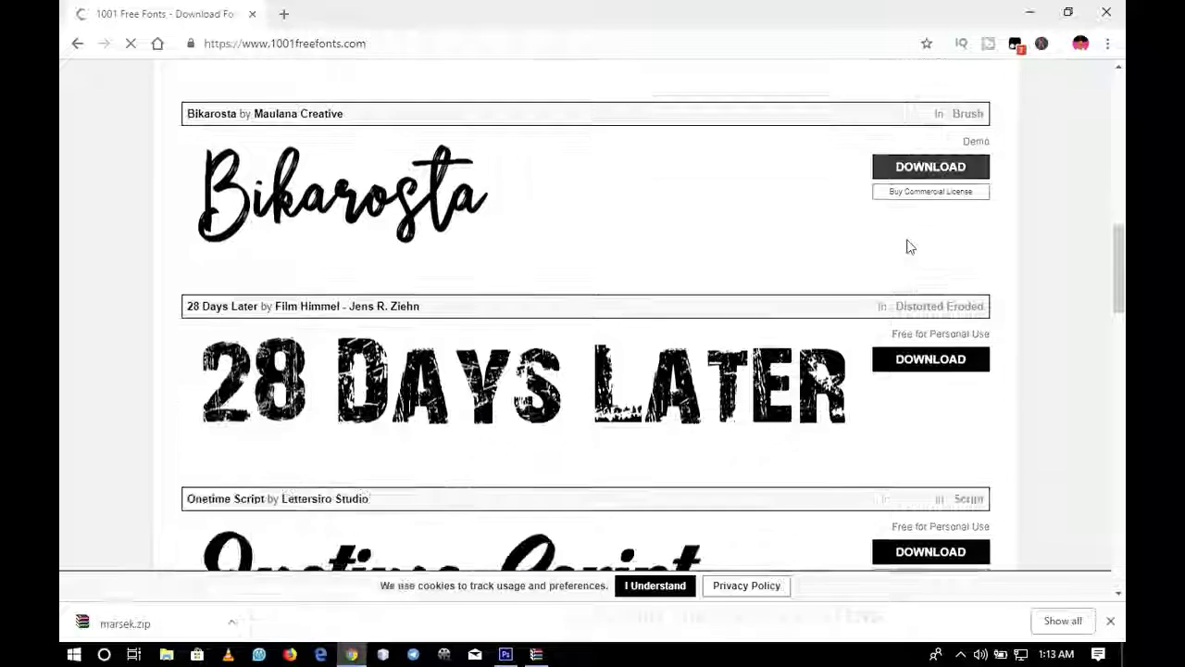
pyautogui.scroll(-2, 911, 246)
pyautogui.scroll(-1, 910, 246)
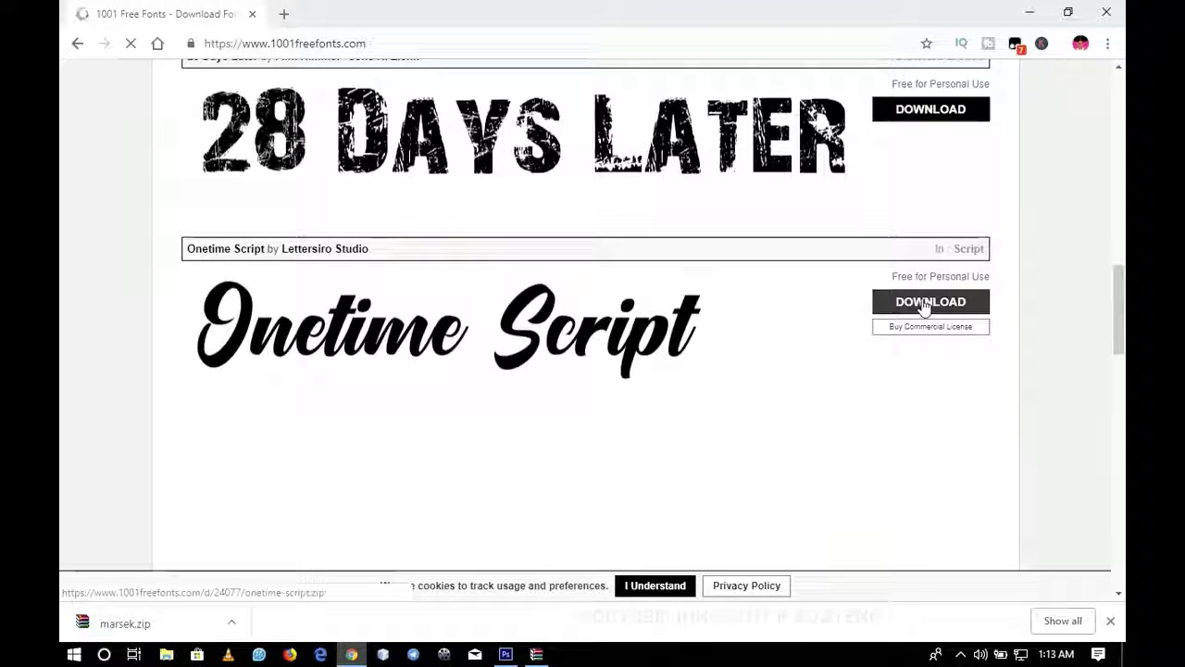
pyautogui.scroll(-2, 922, 306)
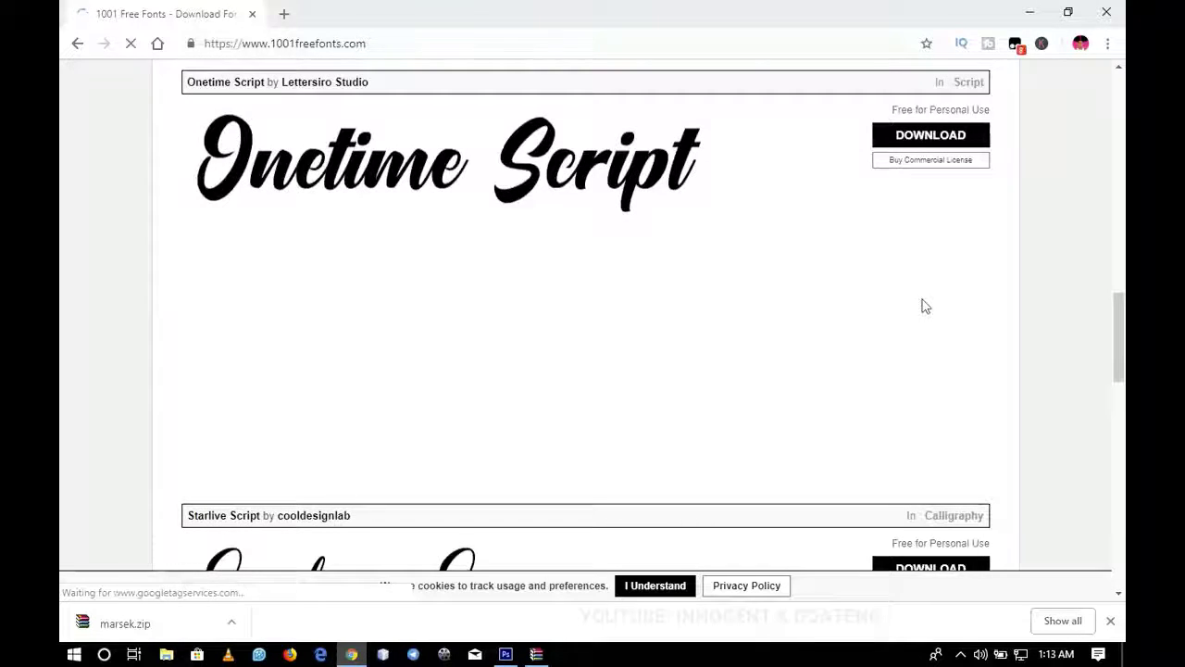
pyautogui.scroll(-2, 921, 306)
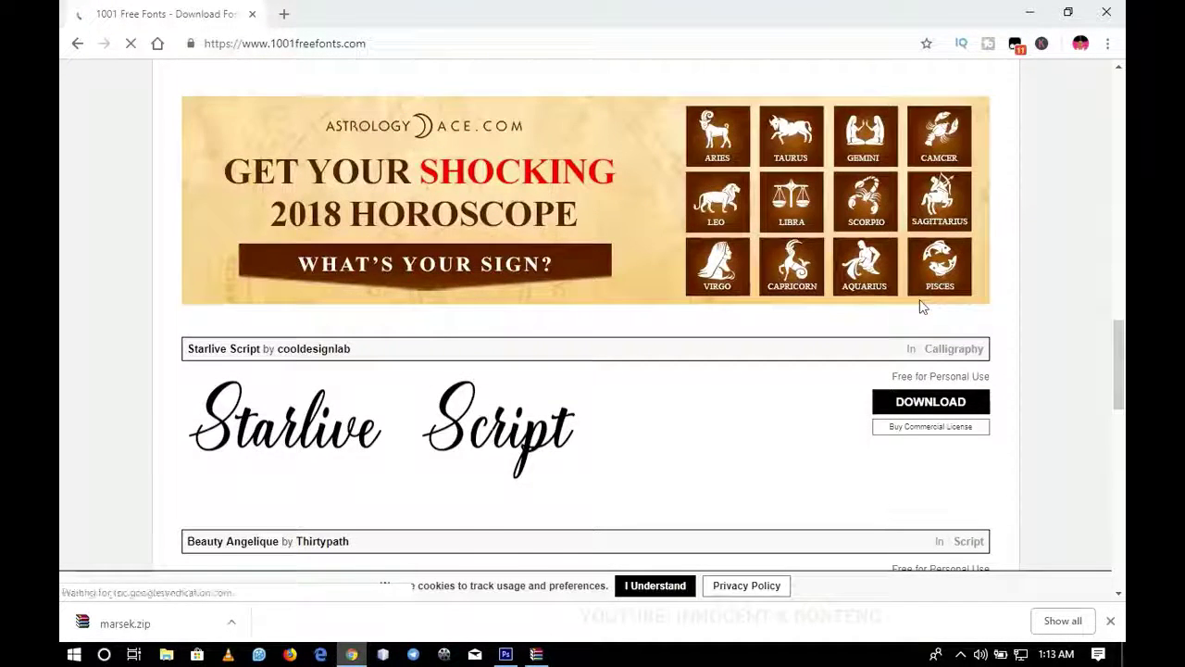
pyautogui.scroll(-2, 921, 306)
pyautogui.scroll(-1, 921, 307)
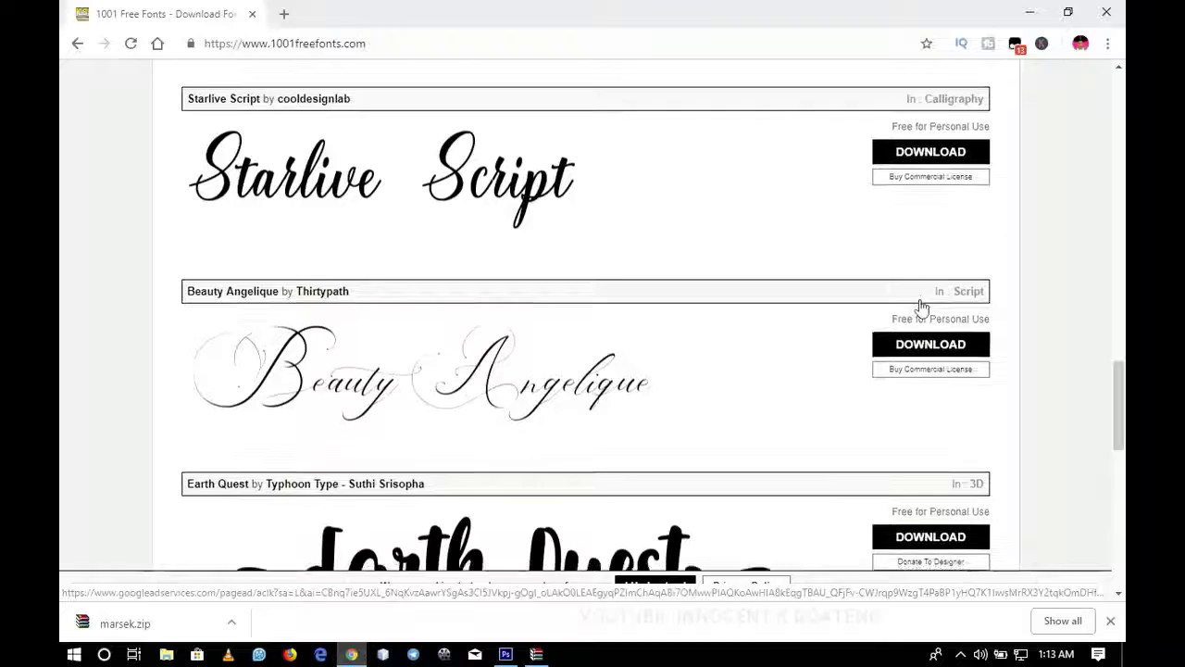
pyautogui.scroll(-3, 921, 306)
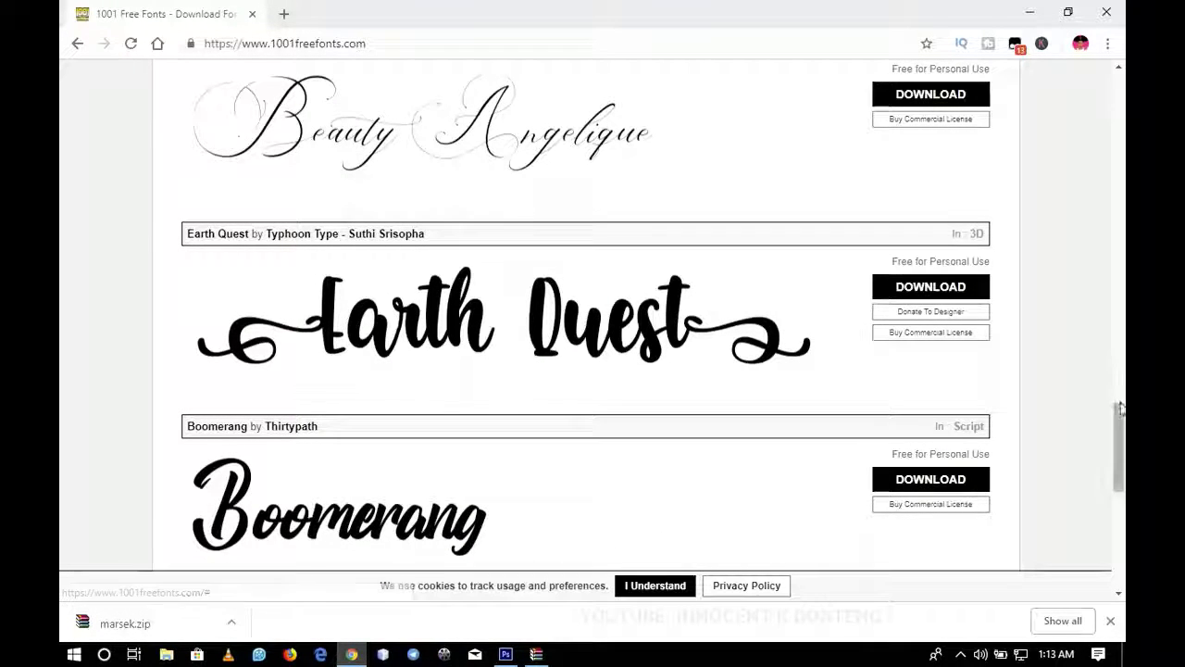
pyautogui.moveTo(1120, 419); pyautogui.dragTo(1120, 450)
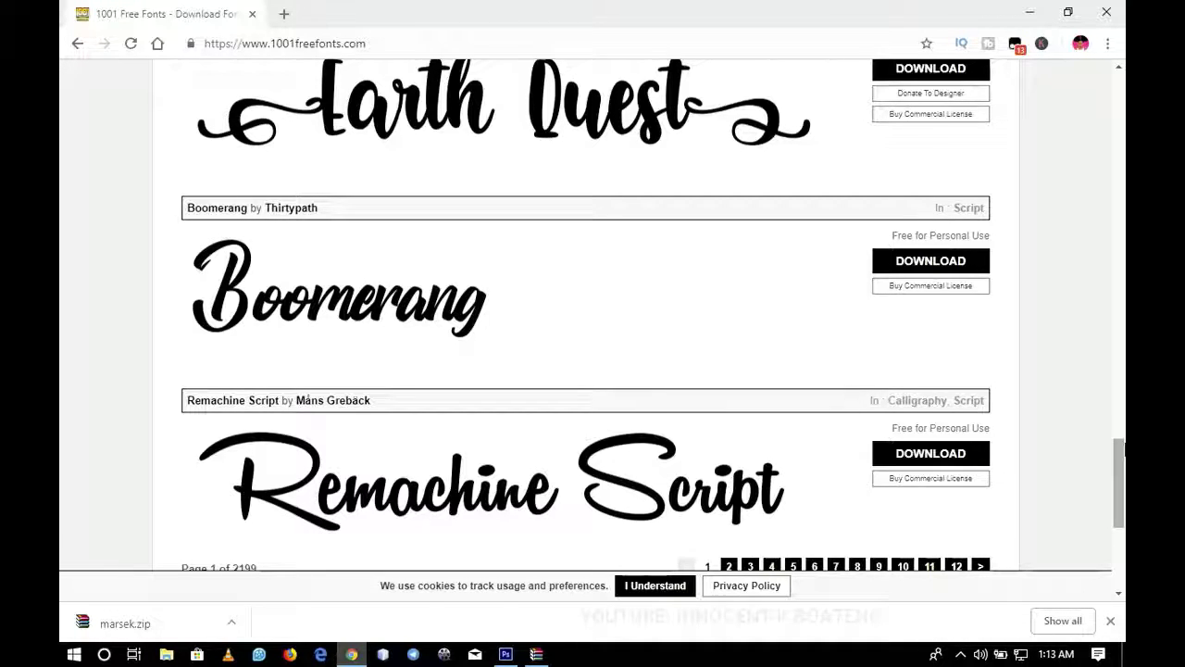
pyautogui.moveTo(1119, 499); pyautogui.dragTo(1119, 123)
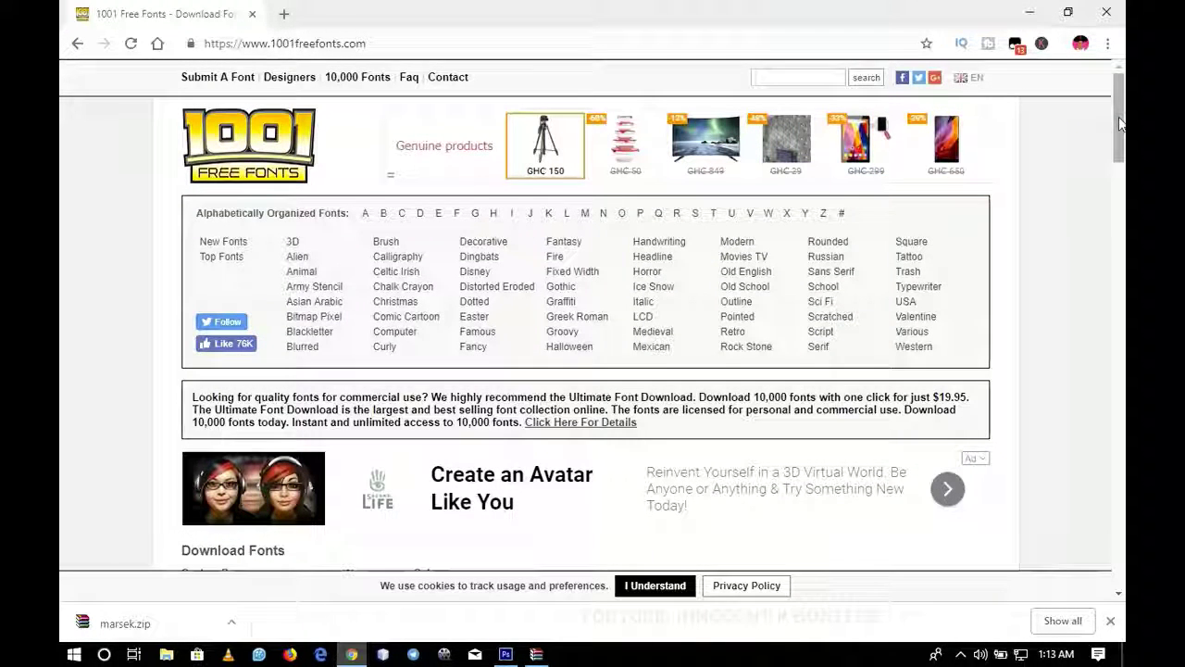
# Minimize Chrome and Photoshop and close the marsek WinRAR archive window
pyautogui.click(1029, 12)
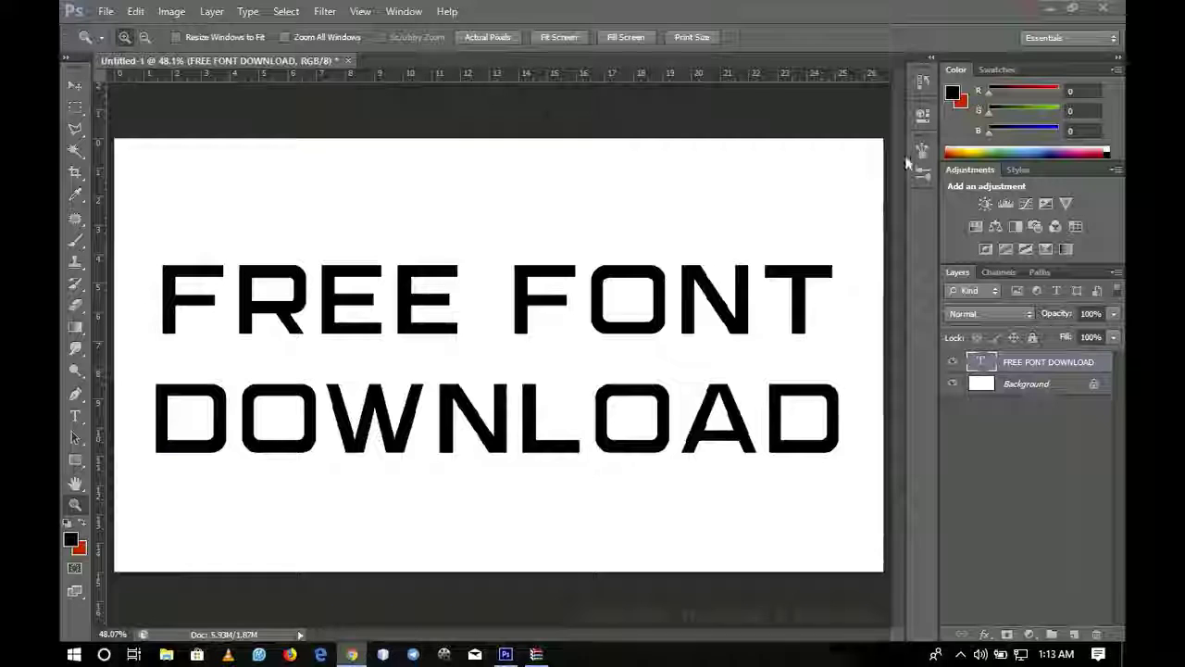
pyautogui.click(1046, 11)
pyautogui.click(1102, 8)
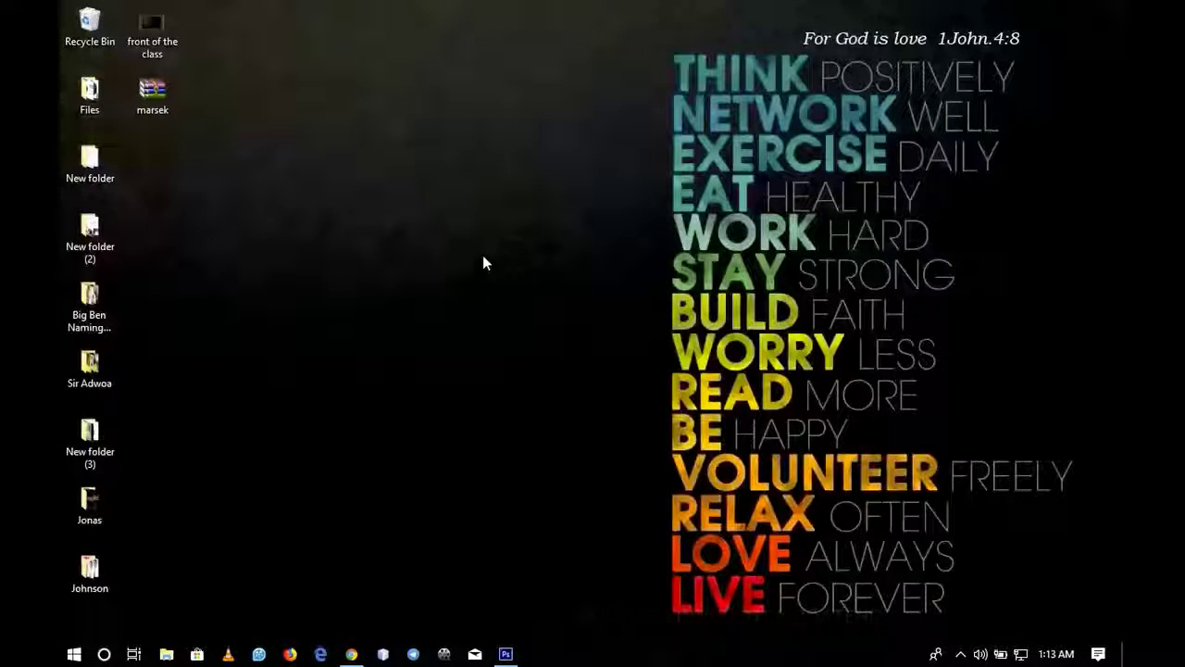